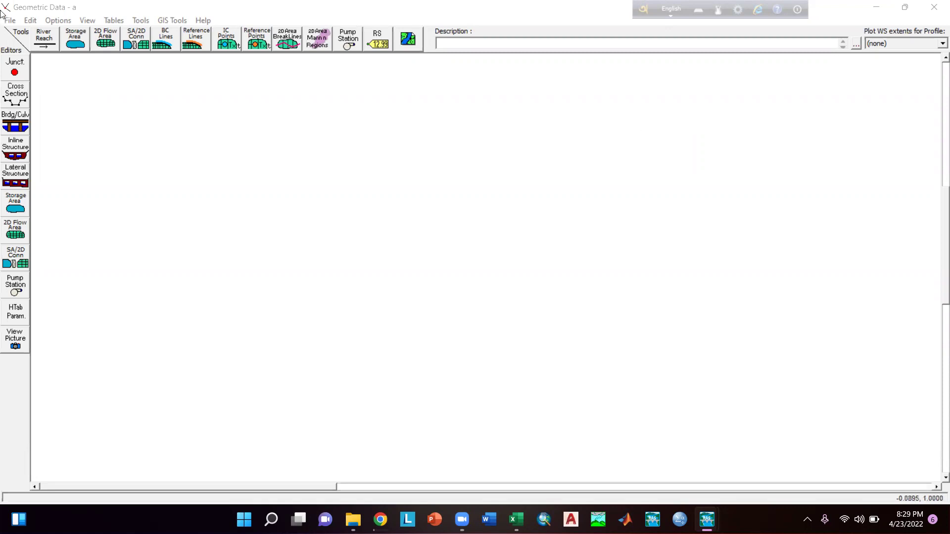
# Step: Draw a multi-point river reach descending diagonally across the upper-left part of the schematic, ending in a short segment bent upward
pyautogui.click(44, 39)
pyautogui.click(65, 107)
pyautogui.click(97, 140)
pyautogui.click(137, 155)
pyautogui.click(321, 237)
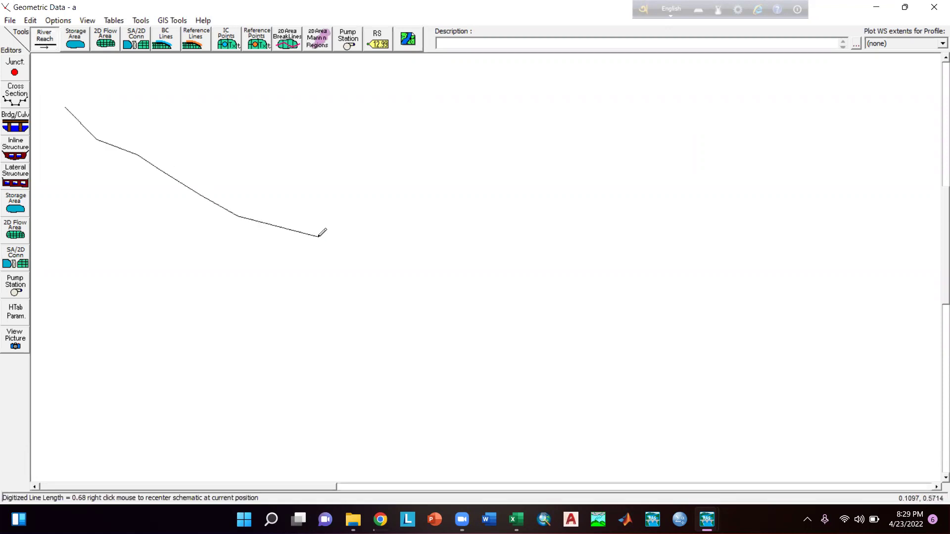
pyautogui.click(397, 249)
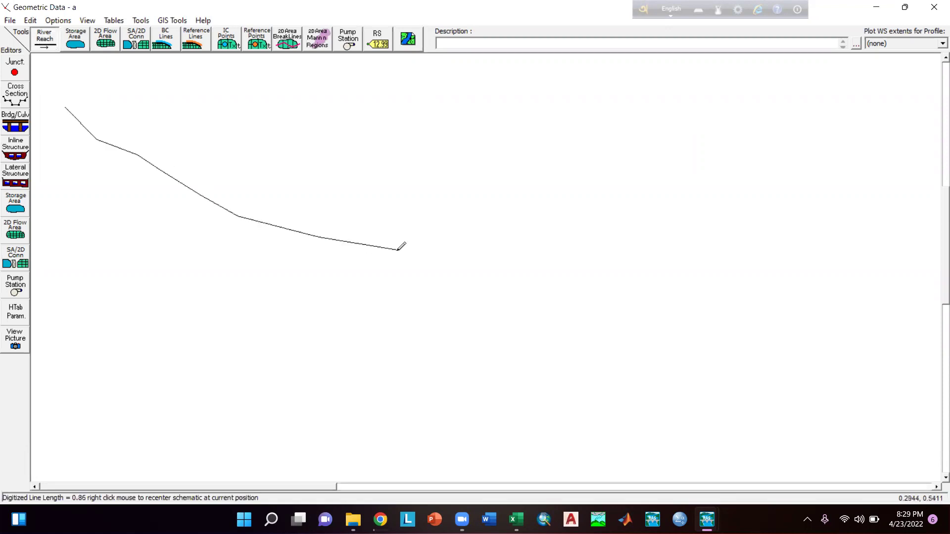
pyautogui.doubleClick(384, 222)
# Step: Name the river abcde and its reach abc
pyautogui.write('abcde')
pyautogui.click(457, 298)
pyautogui.write('abc')
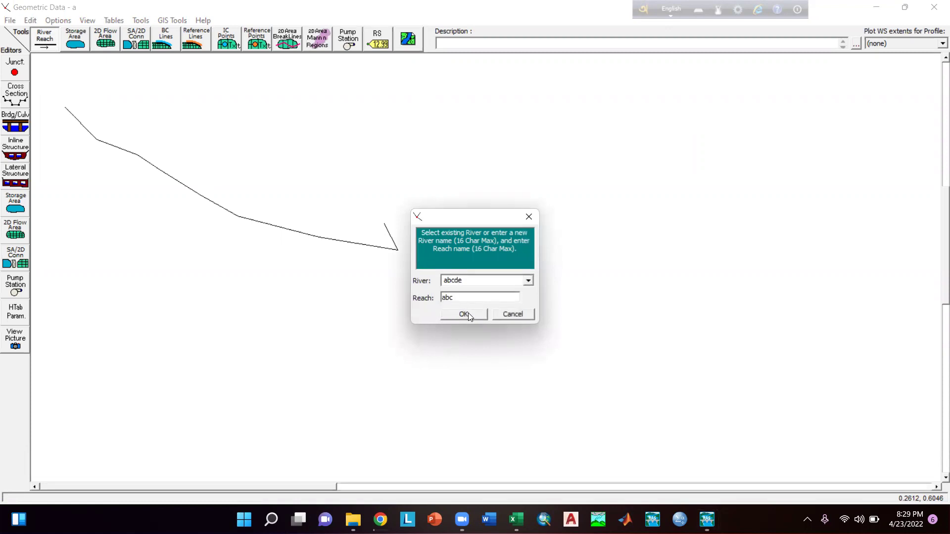
pyautogui.click(465, 315)
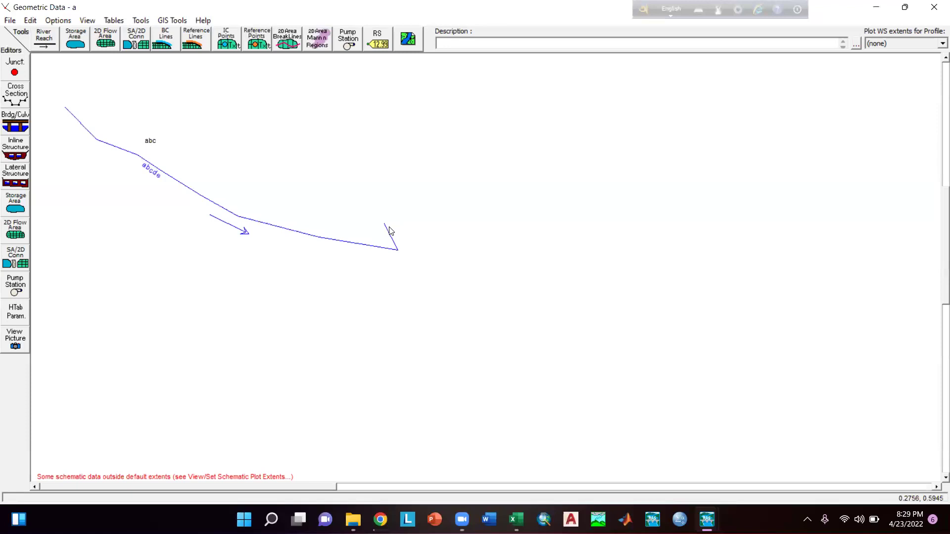
# Step: Move the last point of reach abc down and outward so the line continues downstream, and leave point-moving mode
pyautogui.click(31, 21)
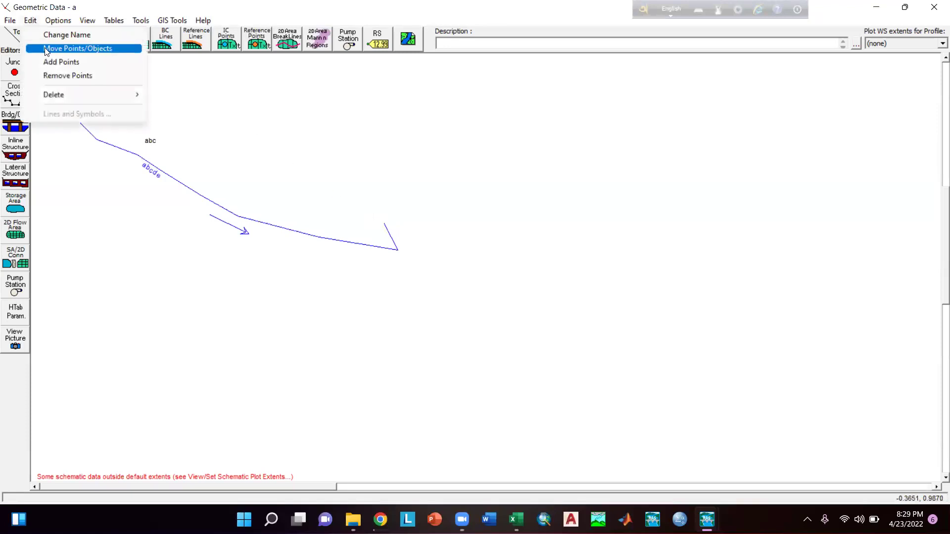
pyautogui.click(74, 48)
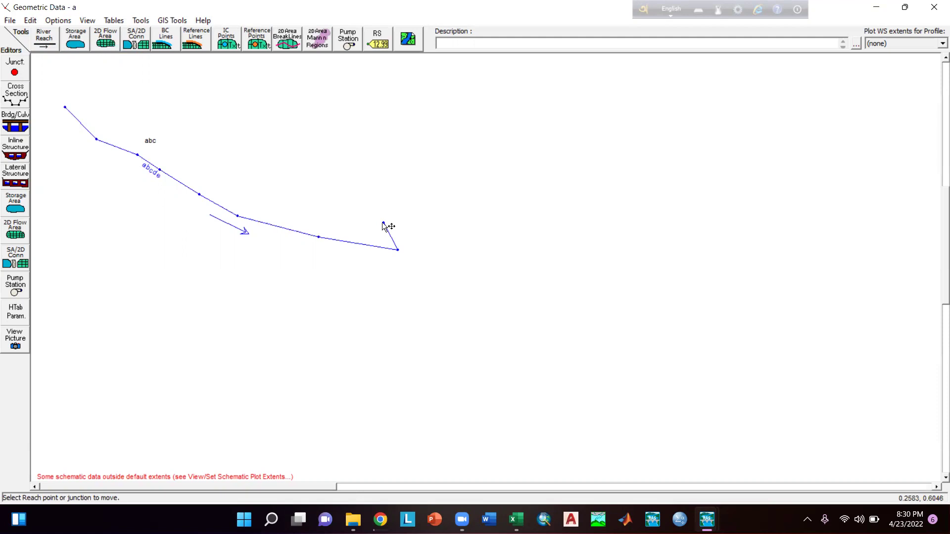
pyautogui.moveTo(383, 223); pyautogui.dragTo(454, 267)
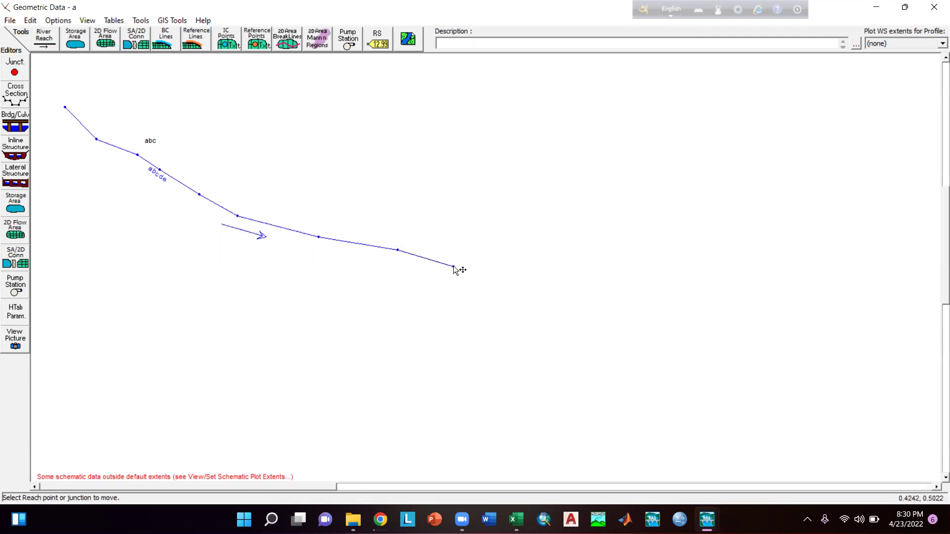
pyautogui.click(33, 21)
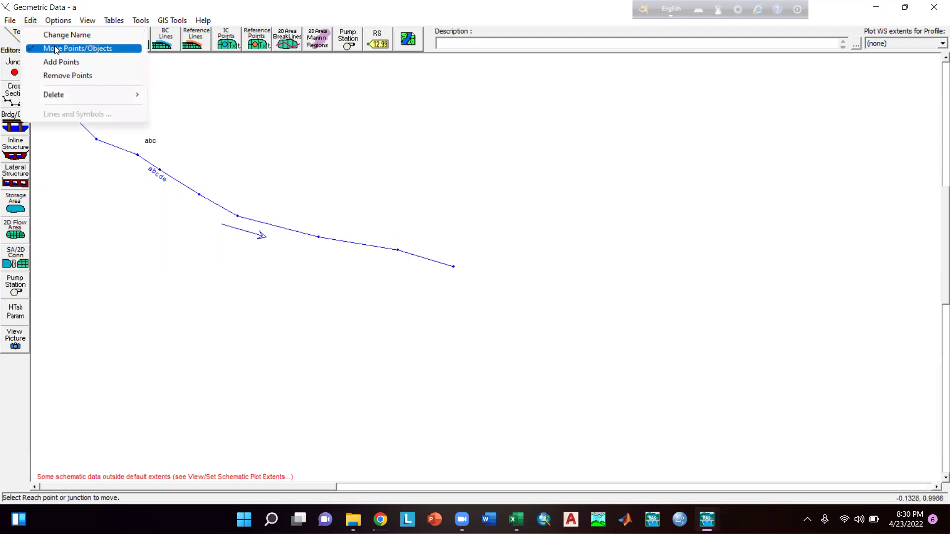
pyautogui.click(56, 49)
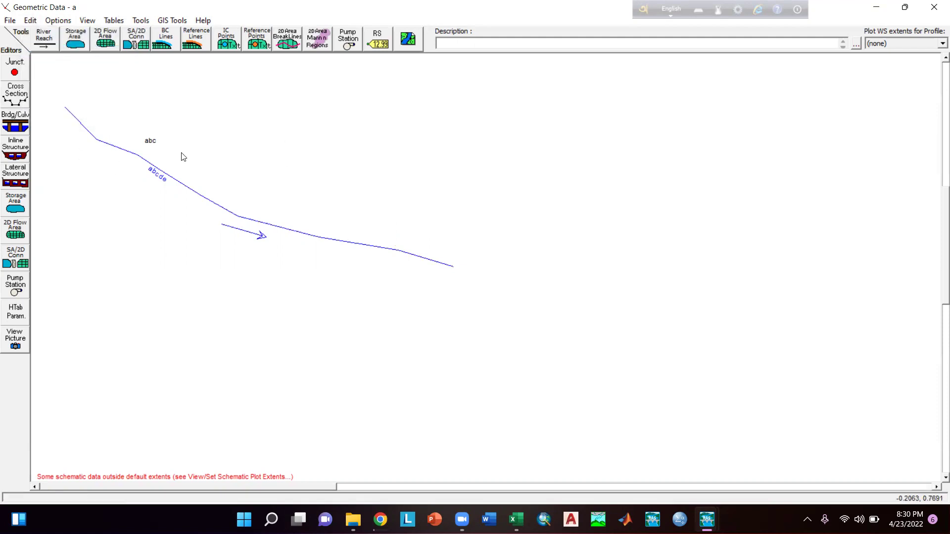
# Step: Draw a second multi-point river reach above the first, descending toward its downstream end and stopping just short of it
pyautogui.click(47, 37)
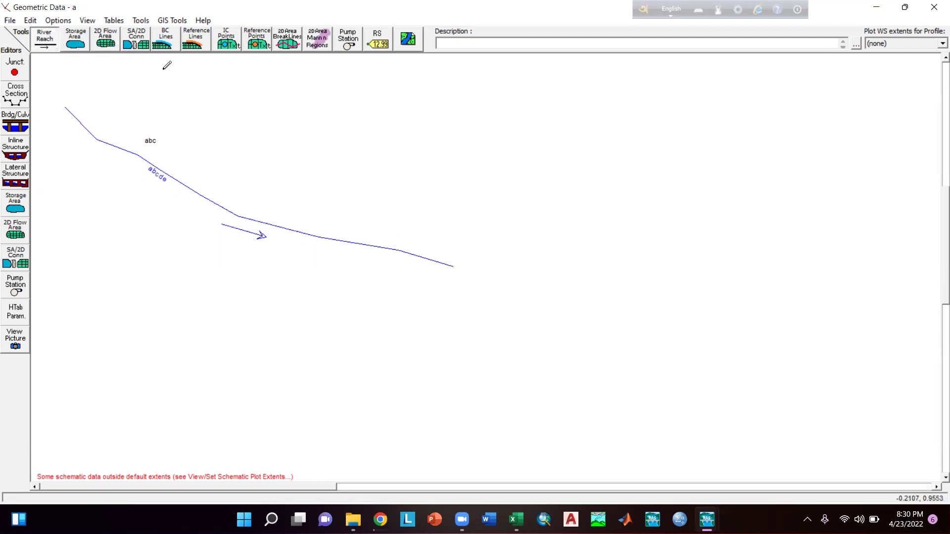
pyautogui.click(206, 99)
pyautogui.click(247, 107)
pyautogui.click(282, 139)
pyautogui.click(317, 147)
pyautogui.click(336, 165)
pyautogui.click(361, 173)
pyautogui.click(396, 200)
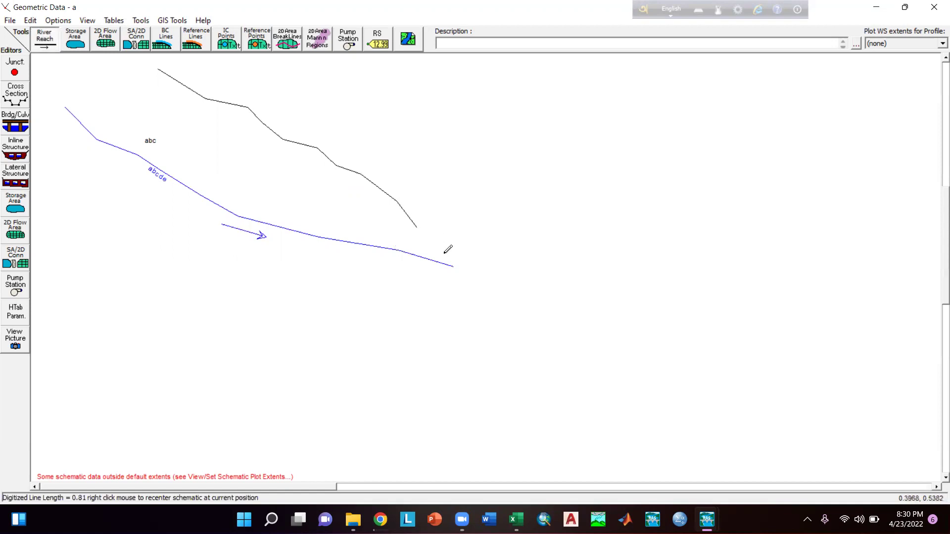
pyautogui.click(453, 266)
pyautogui.doubleClick(424, 234)
# Step: Name the second river abcrt with reach abg, and increase the schematic extents to fit the data
pyautogui.write('abc')
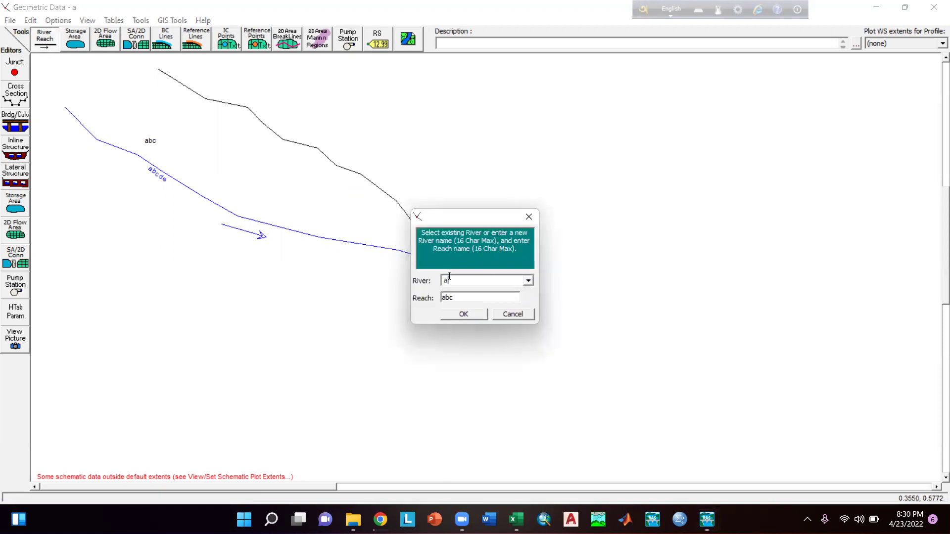
pyautogui.write('rt')
pyautogui.press('Tab')
pyautogui.click(465, 315)
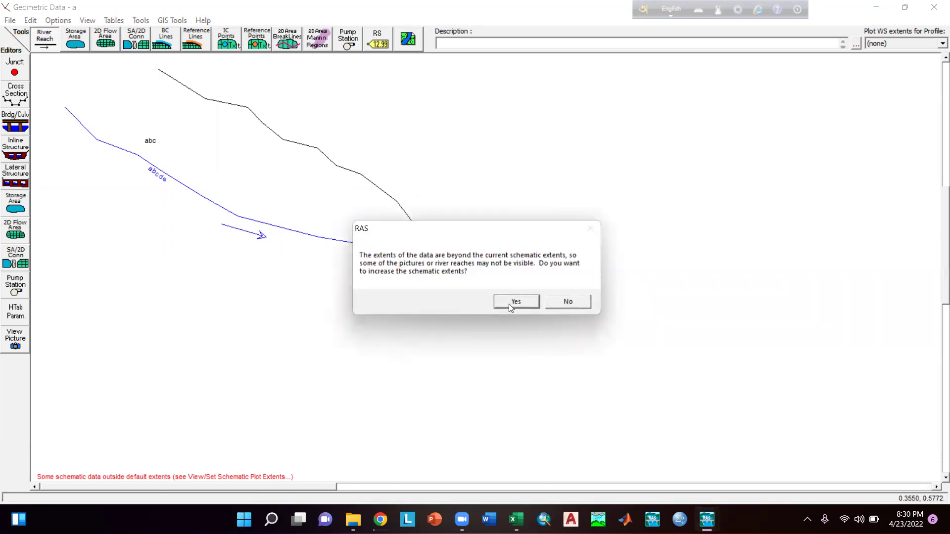
pyautogui.click(515, 301)
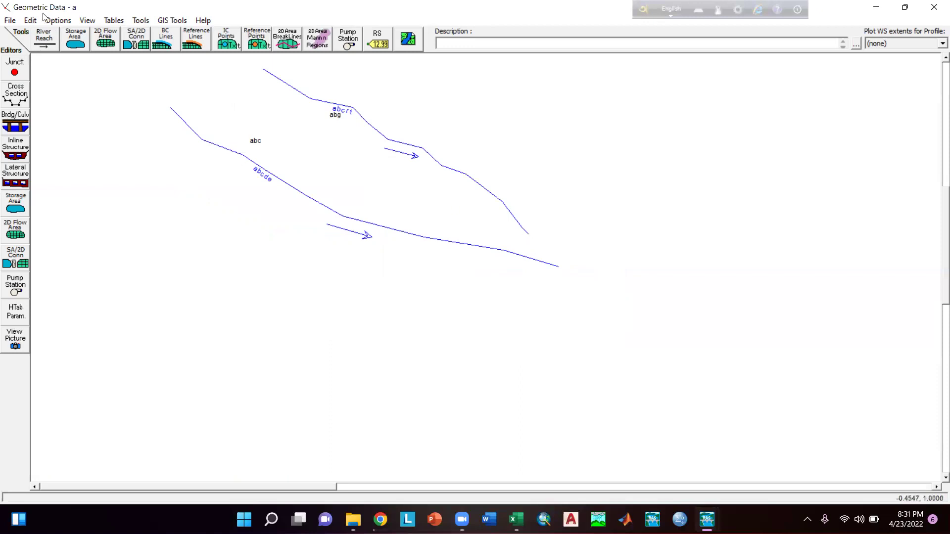
# Step: Move the downstream end of reach abg onto the end of reach abc and name the connecting junction confluence
pyautogui.click(30, 21)
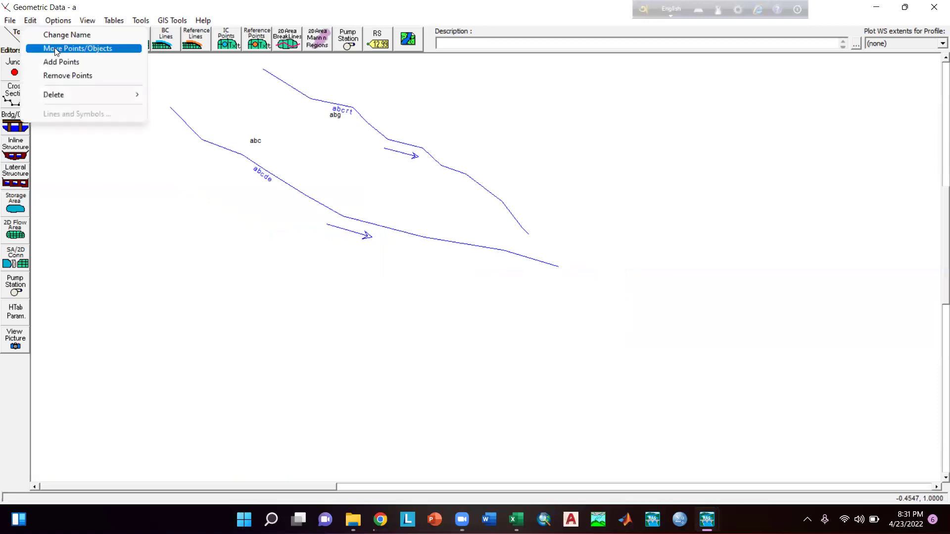
pyautogui.click(54, 47)
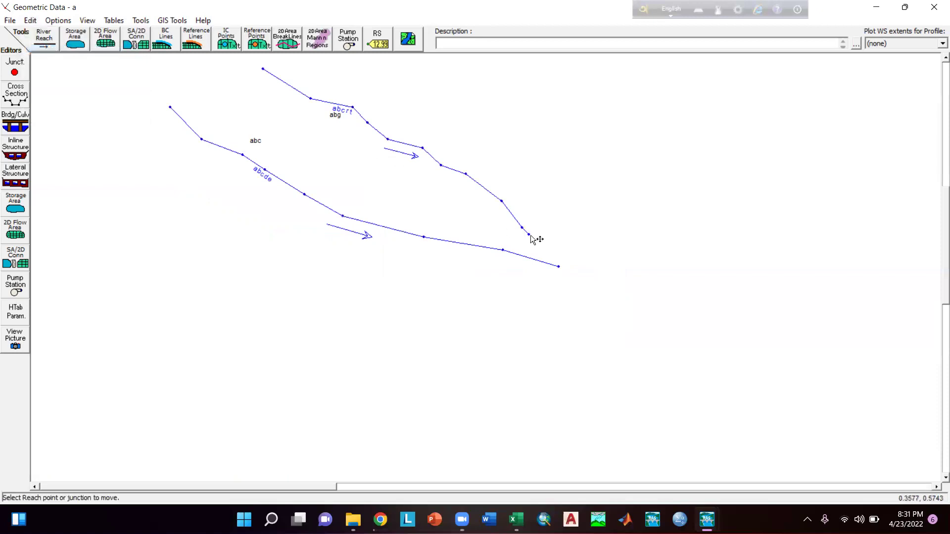
pyautogui.moveTo(530, 237); pyautogui.dragTo(558, 267)
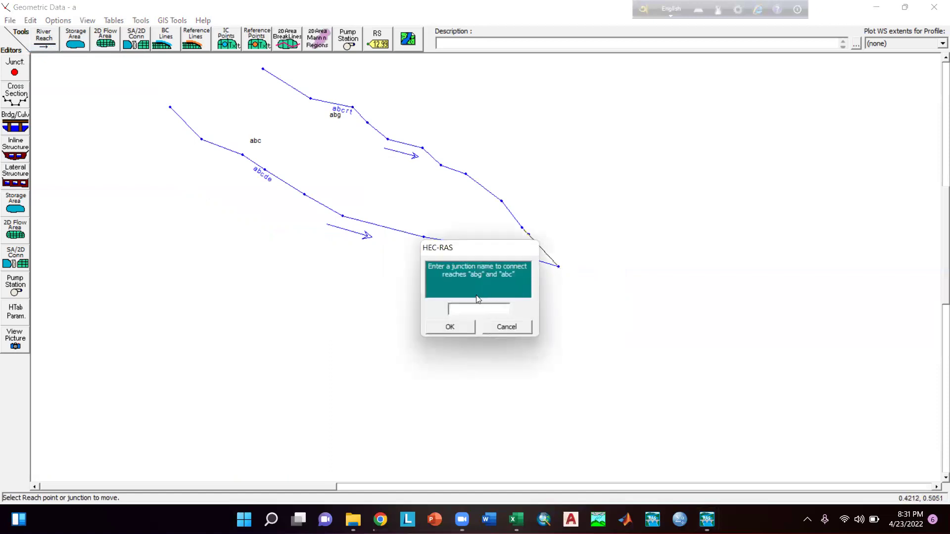
pyautogui.write('confluence')
pyautogui.click(451, 327)
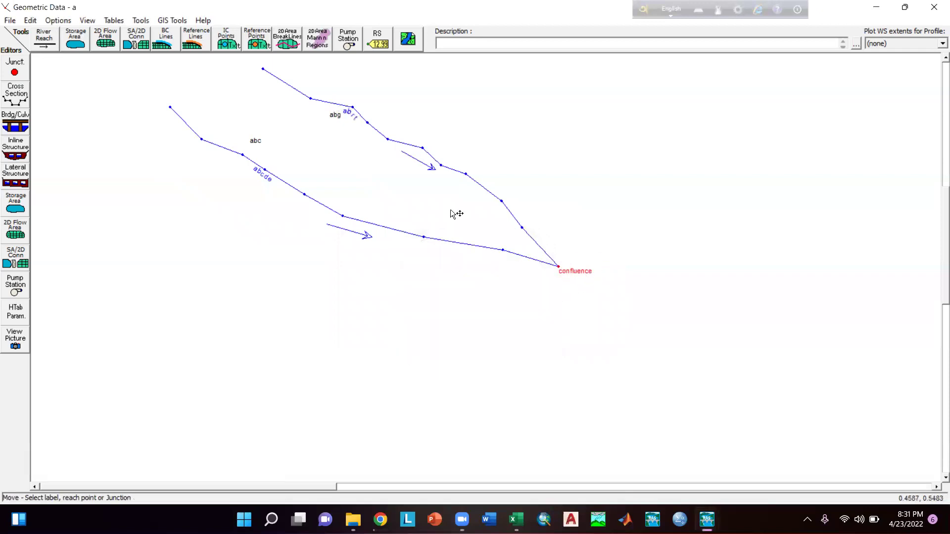
pyautogui.click(30, 20)
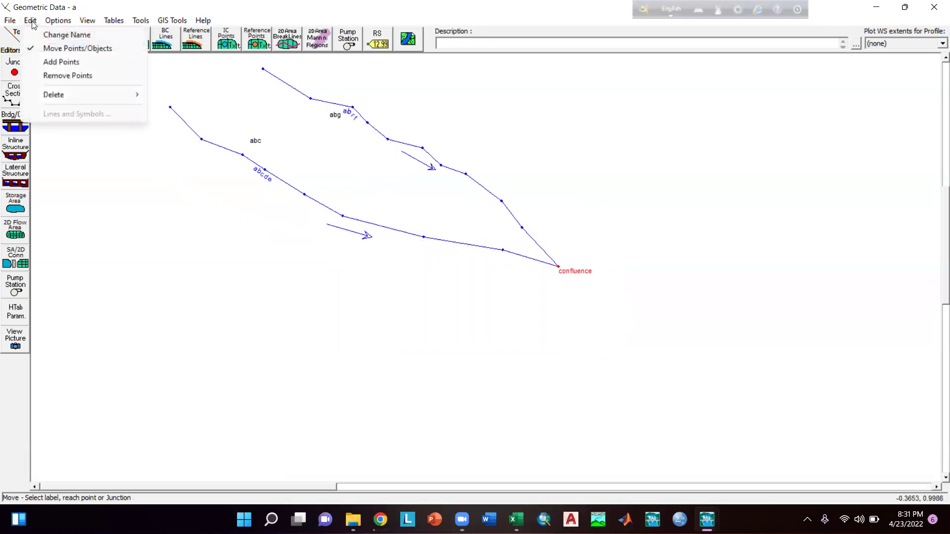
pyautogui.click(48, 52)
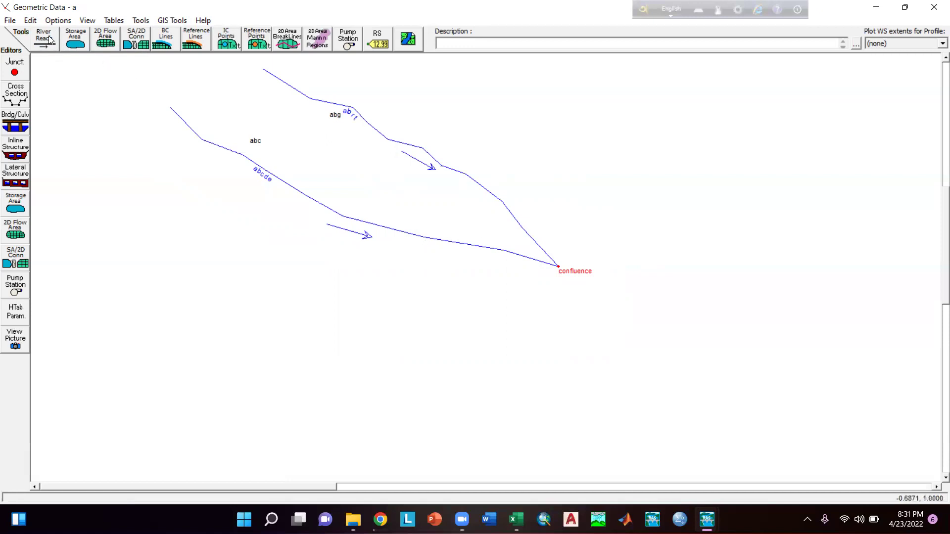
# Step: Open the reach selection for deleting reaches
pyautogui.click(29, 21)
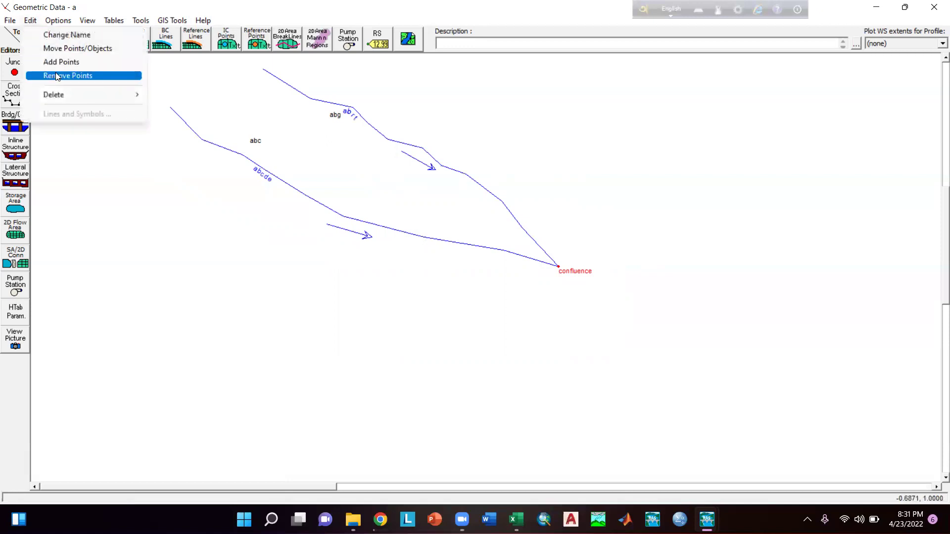
pyautogui.moveTo(68, 93)
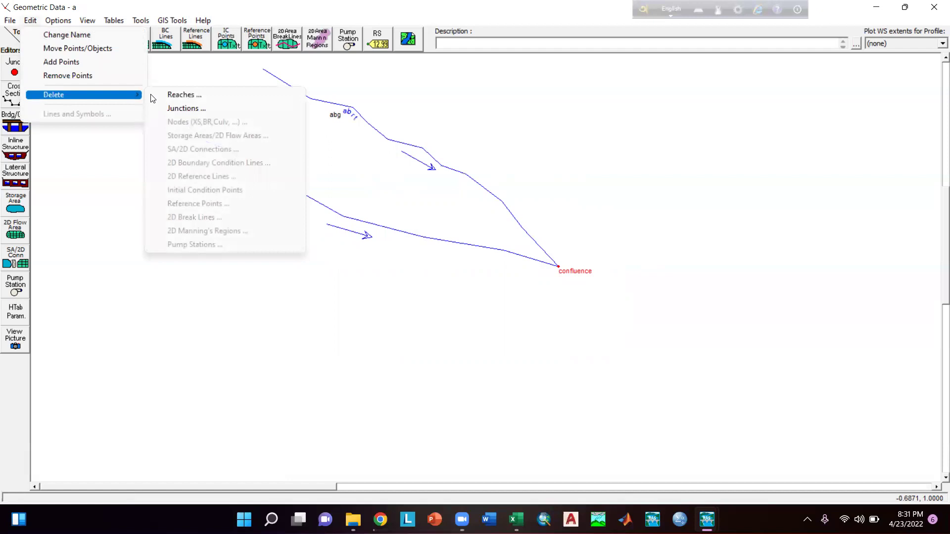
pyautogui.click(213, 97)
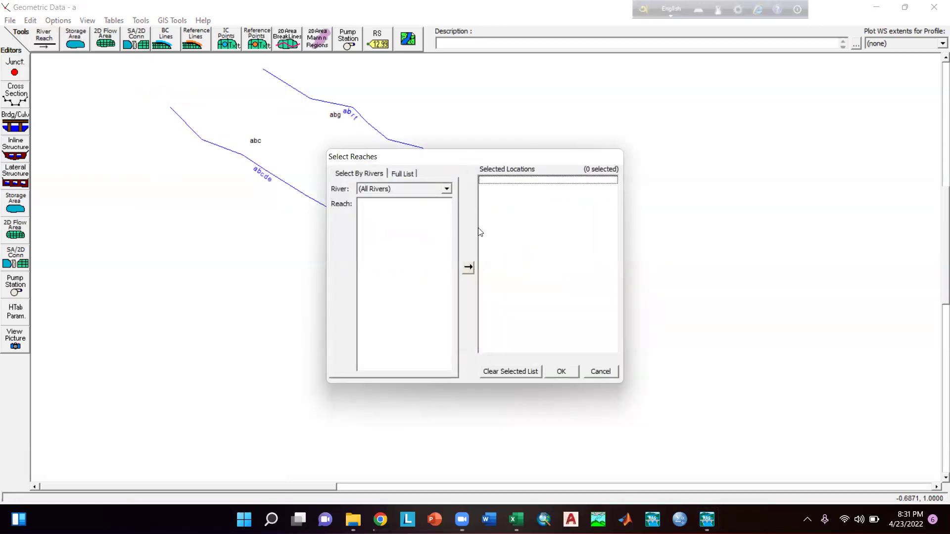
# Step: Add the reaches of all rivers to the deletion selection, and clear the selected list
pyautogui.click(429, 190)
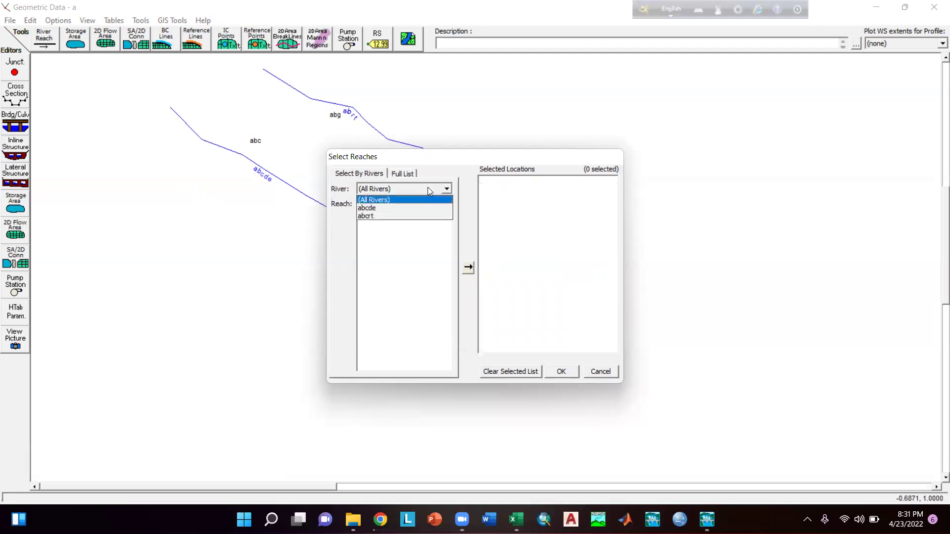
pyautogui.click(401, 199)
pyautogui.click(468, 268)
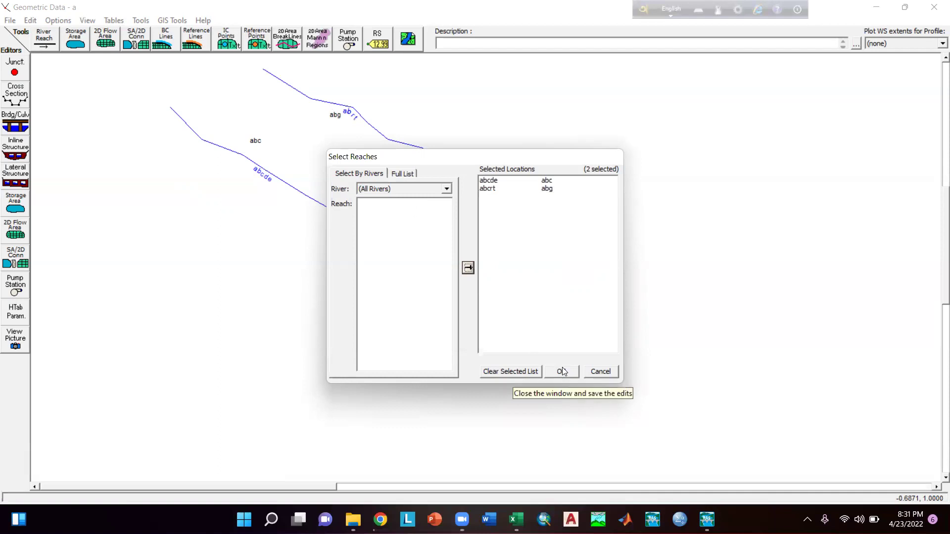
pyautogui.click(513, 370)
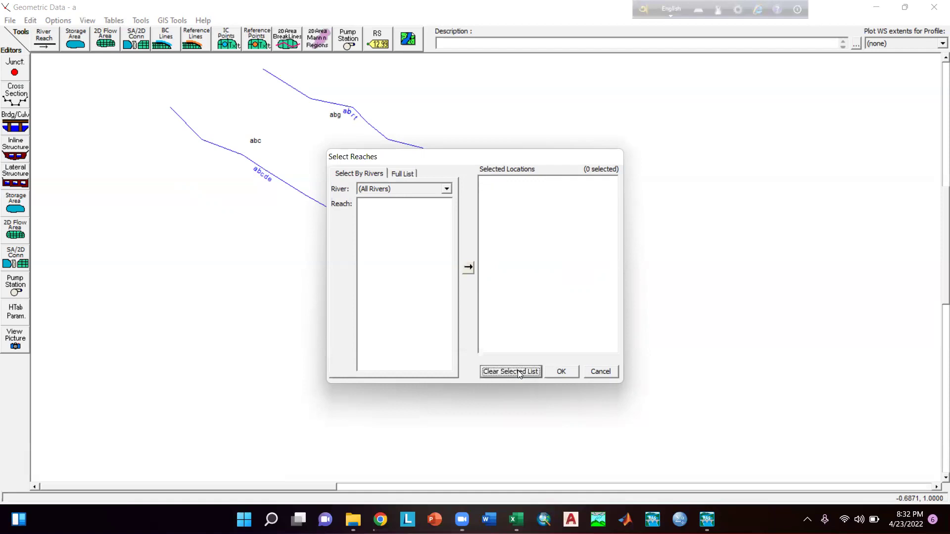
# Step: Add only reach abc of river abcde to the deletion selection, and clear the selected list
pyautogui.click(415, 194)
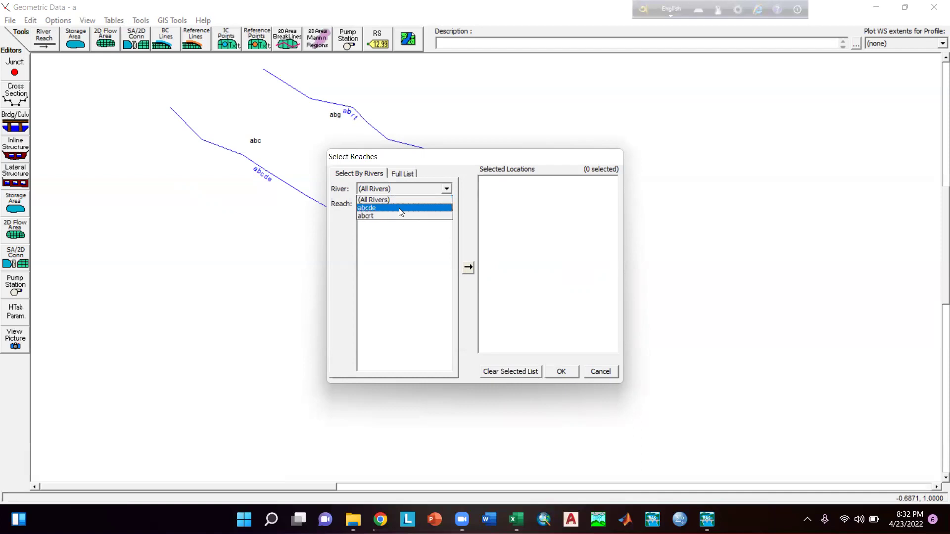
pyautogui.click(395, 209)
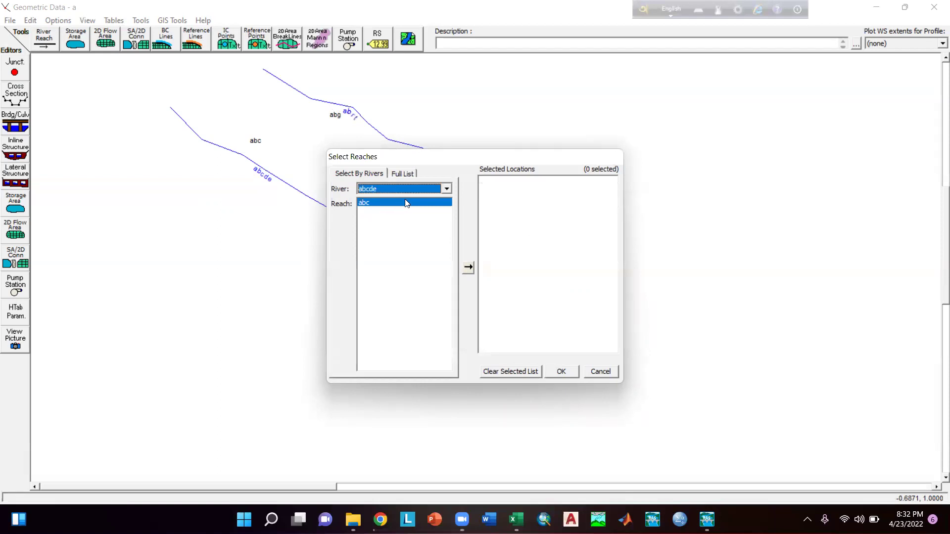
pyautogui.click(468, 269)
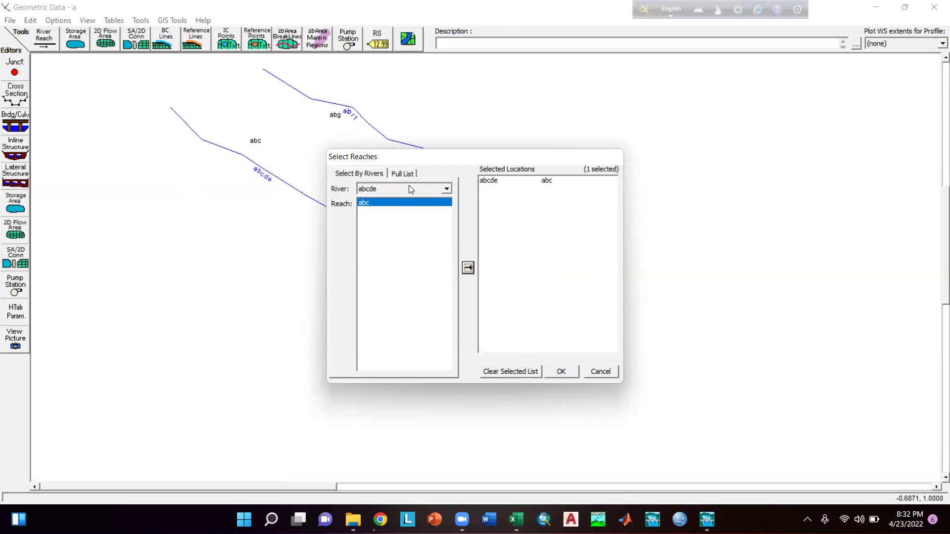
pyautogui.click(507, 371)
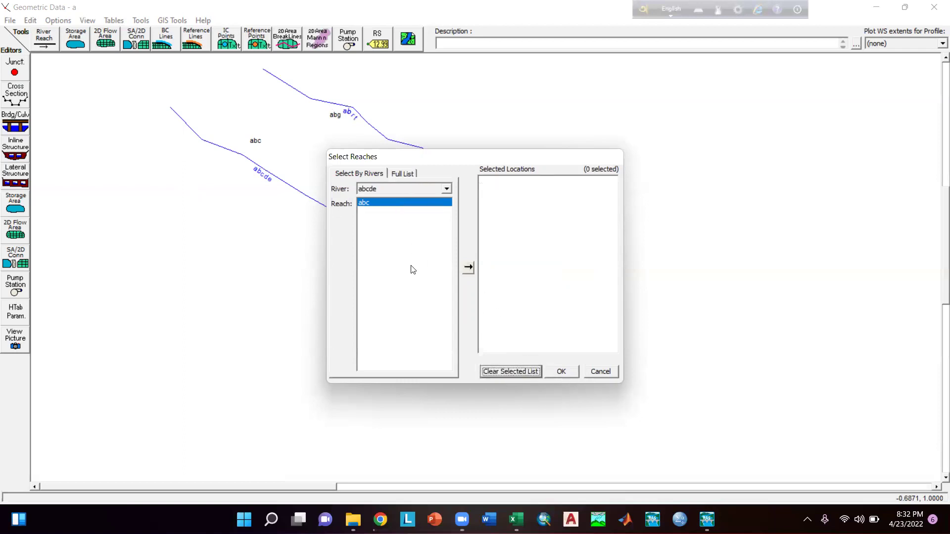
# Step: Add the reaches of all rivers to the deletion selection and delete both reaches, abc and abg
pyautogui.click(385, 189)
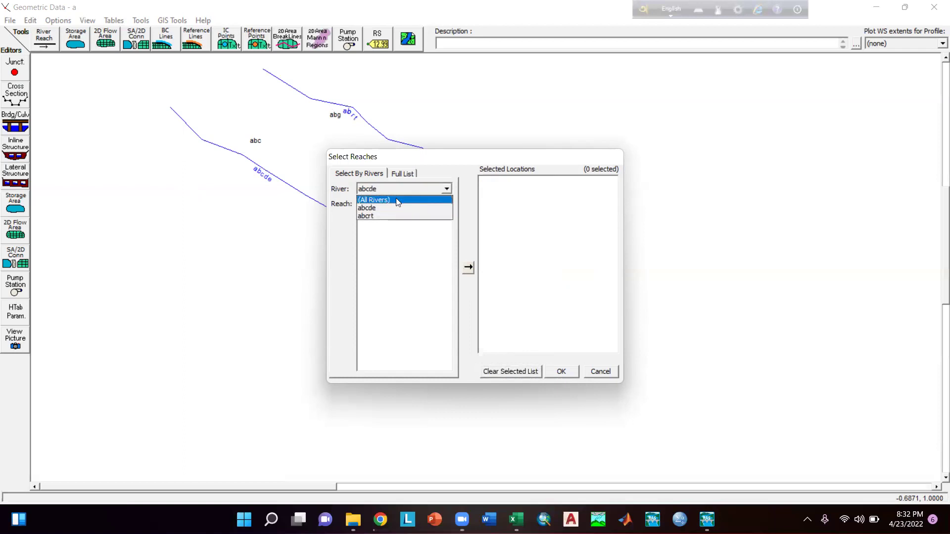
pyautogui.click(398, 200)
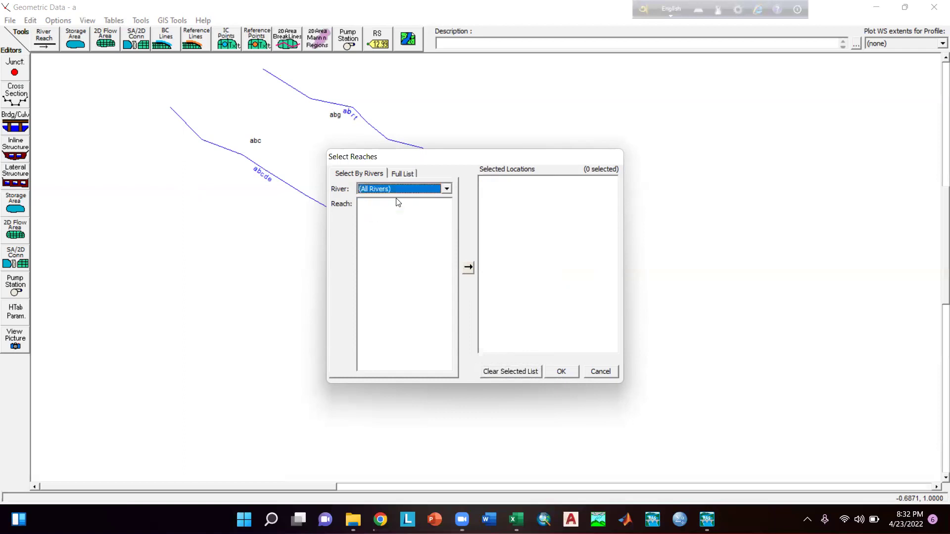
pyautogui.click(470, 268)
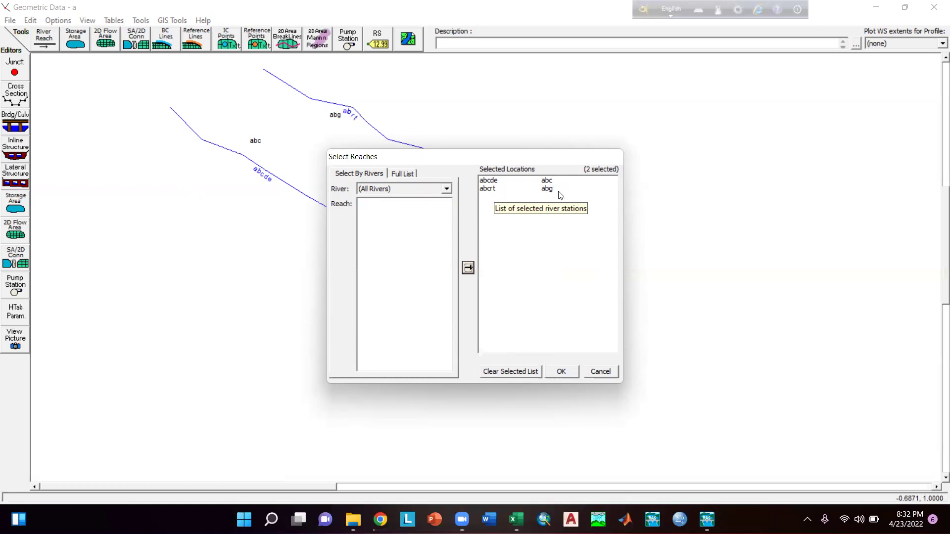
pyautogui.click(562, 372)
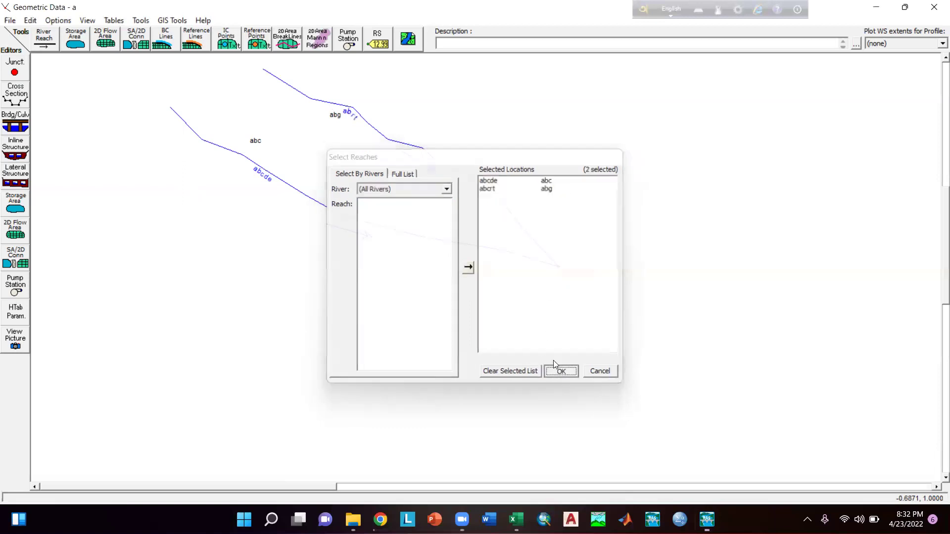
pyautogui.click(463, 294)
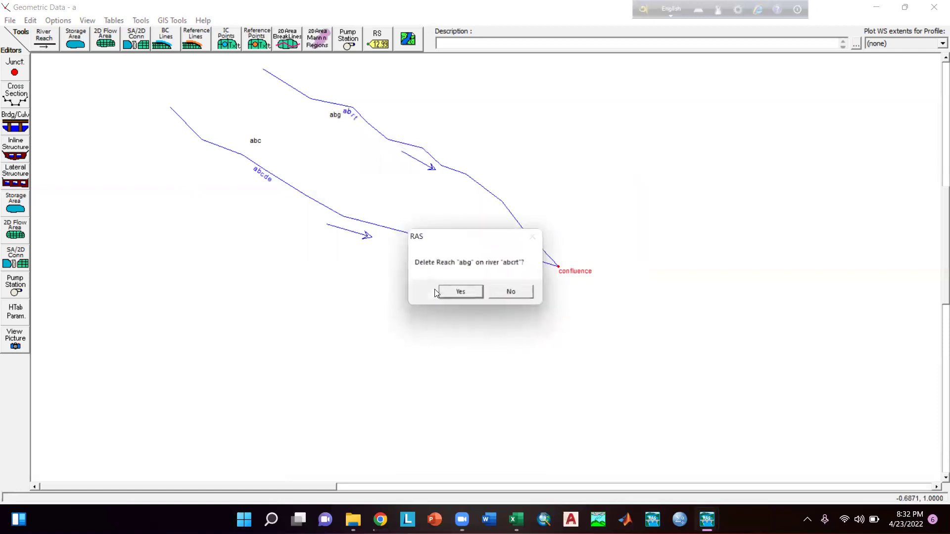
pyautogui.click(461, 294)
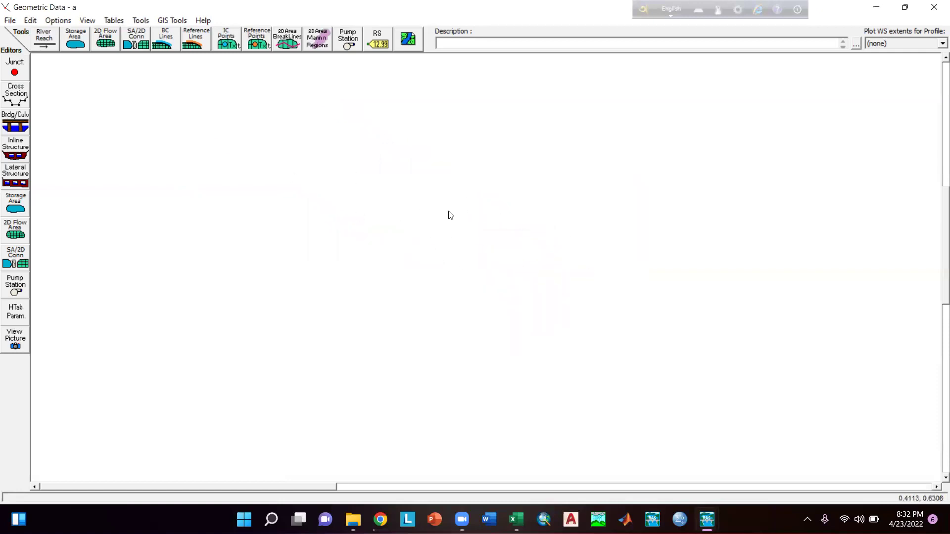
pyautogui.click(30, 22)
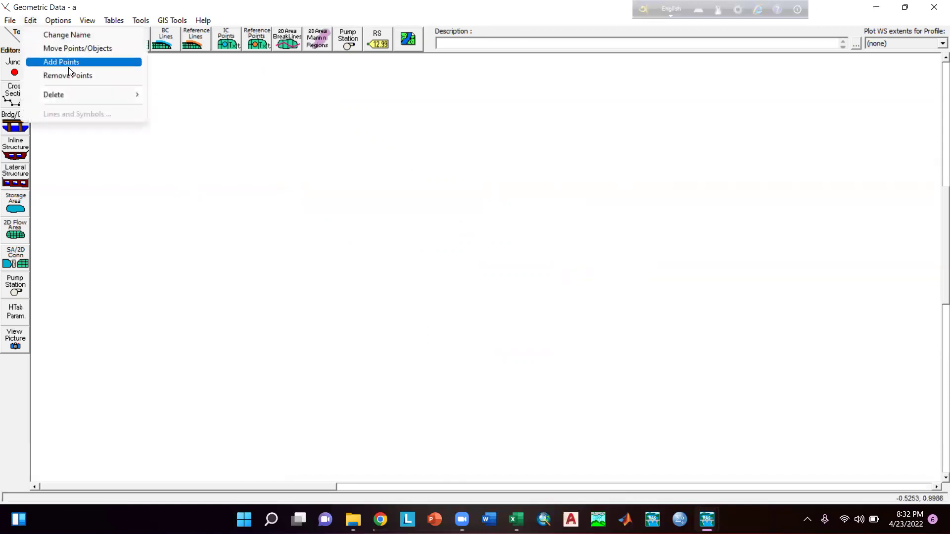
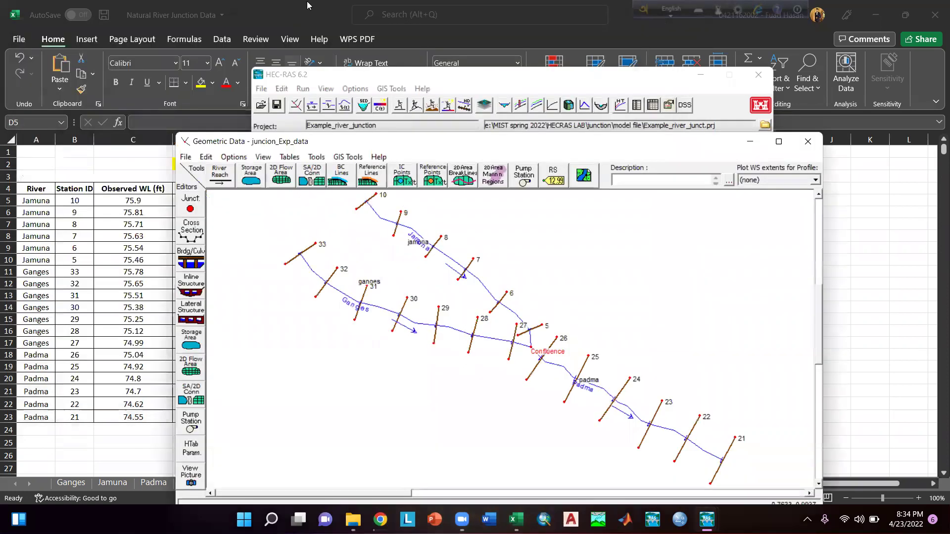
# Step: Switch to the Excel workbook and examine the observed water levels and the simulated water level column for n = 0.025
pyautogui.click(307, 5)
pyautogui.click(203, 237)
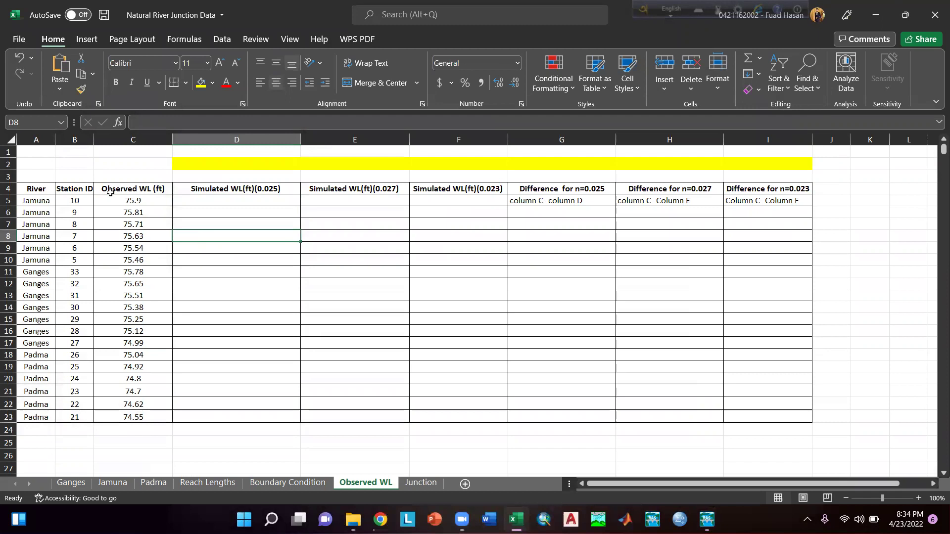
pyautogui.moveTo(133, 200); pyautogui.dragTo(141, 418)
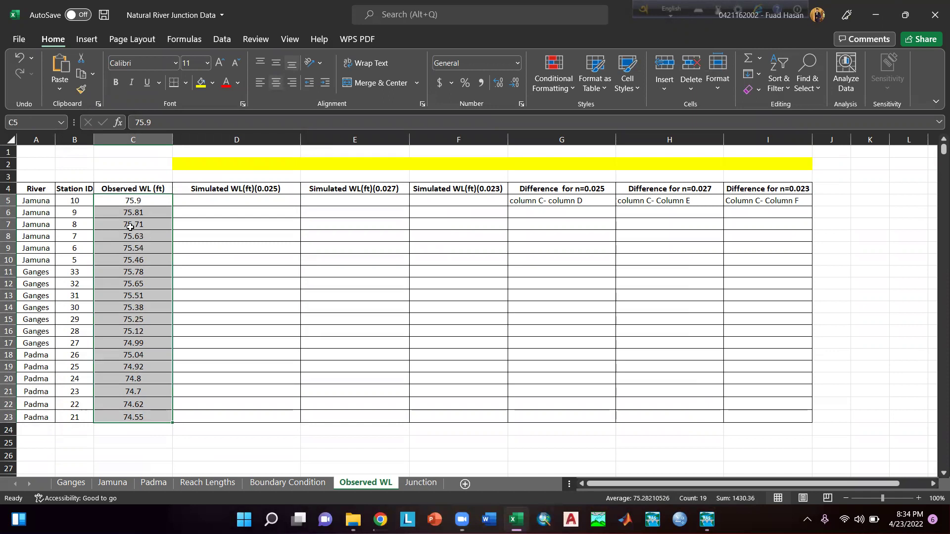
pyautogui.click(142, 202)
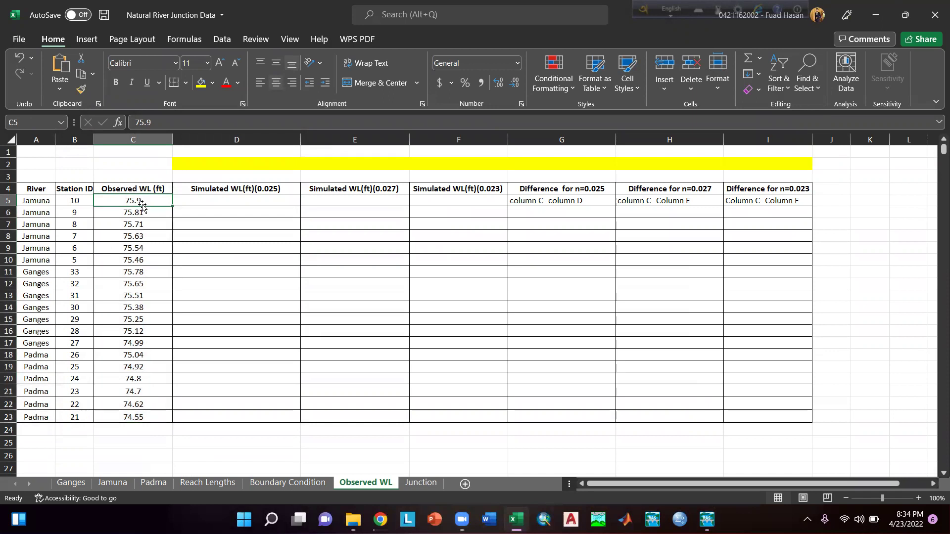
pyautogui.click(226, 198)
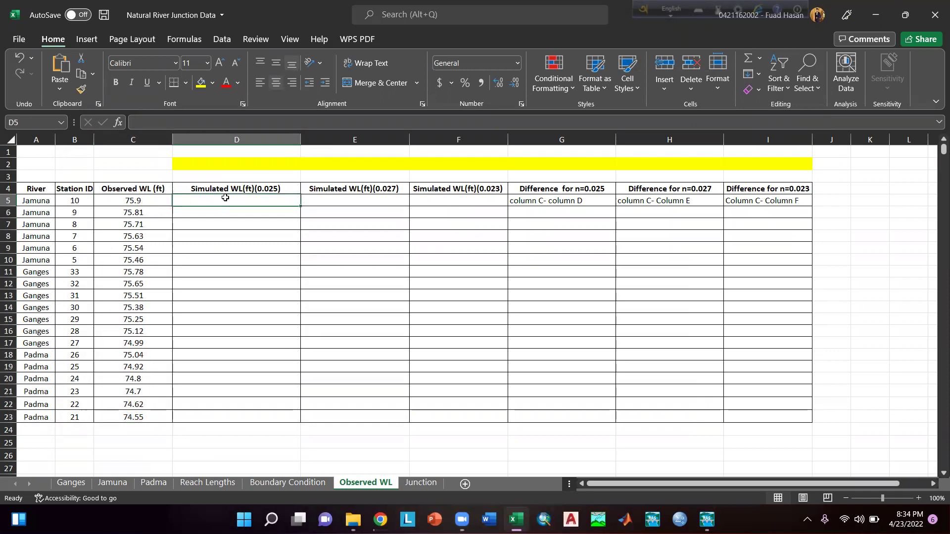
pyautogui.moveTo(226, 200); pyautogui.dragTo(243, 417)
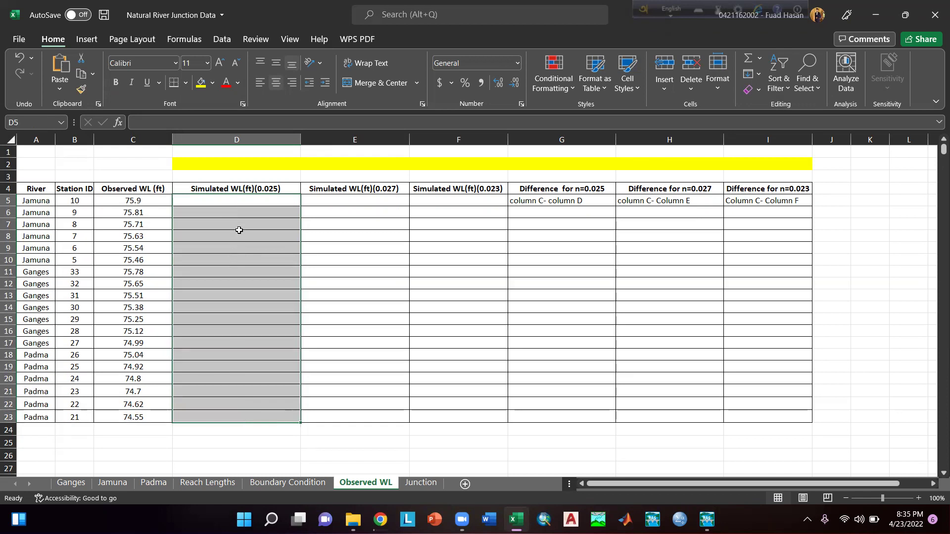
# Step: Switch to the HEC-RAS geometry juncion_Exp_data and check the Manning's n values of Ganges cross section 33
pyautogui.click(707, 519)
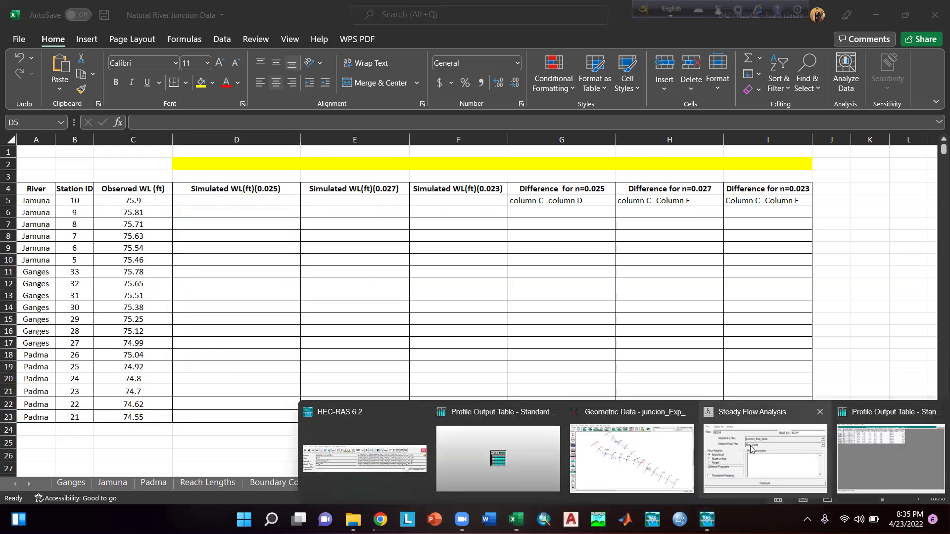
pyautogui.click(624, 448)
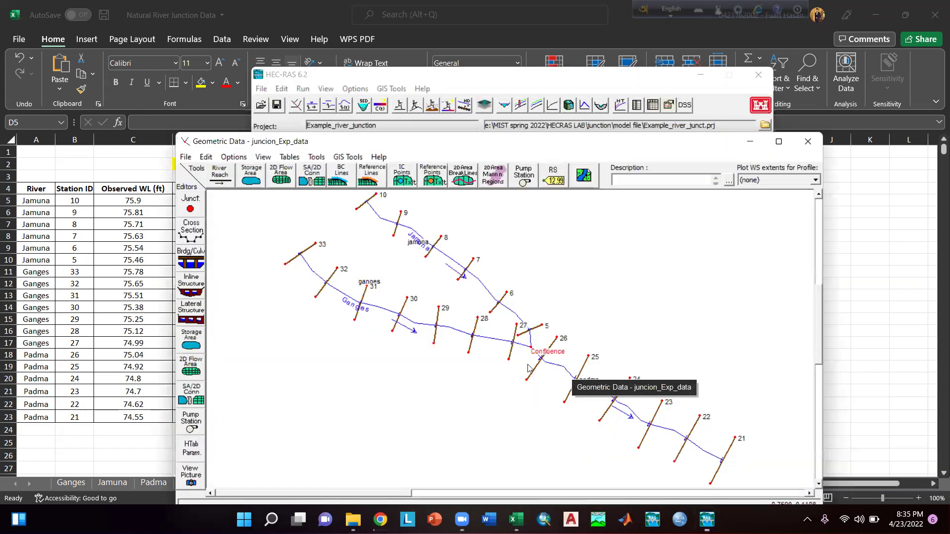
pyautogui.click(192, 233)
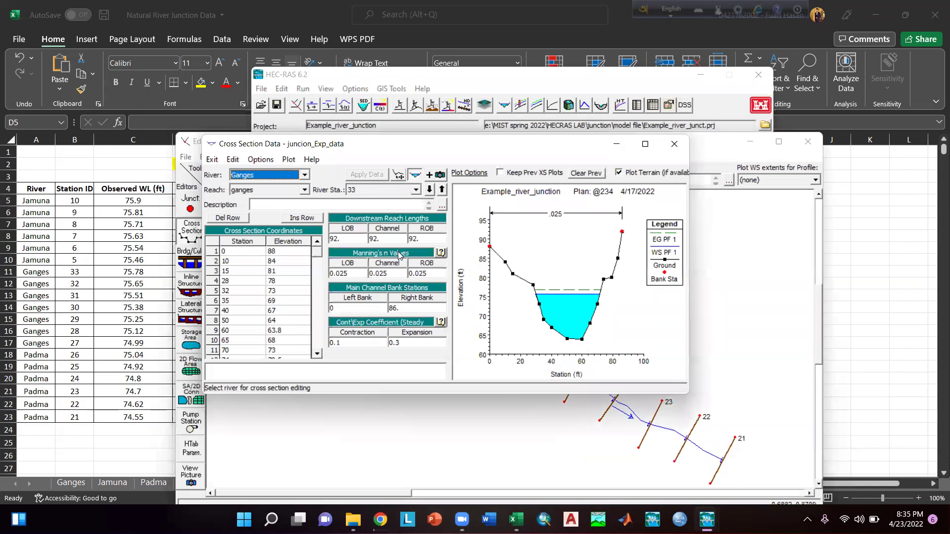
pyautogui.click(674, 143)
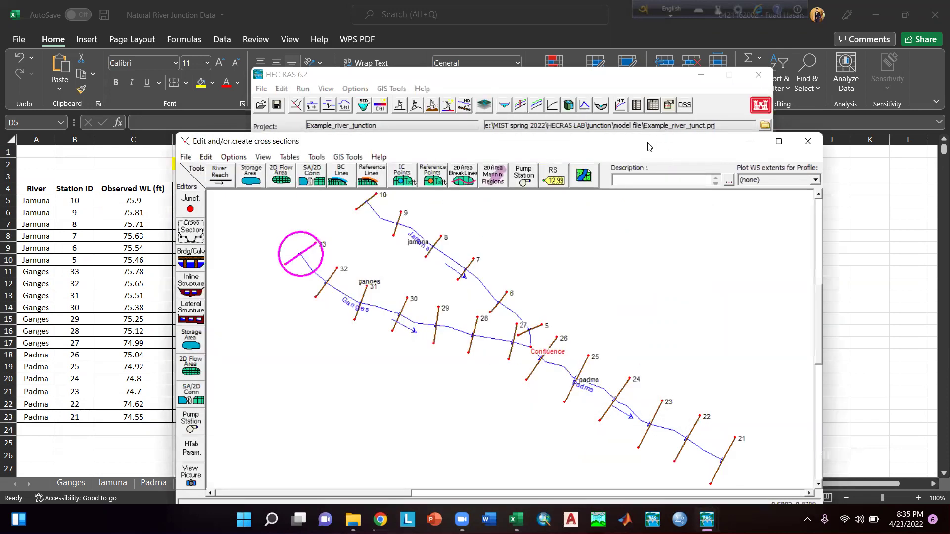
# Step: Open the summary output table by profile and include the reaches of all rivers: Ganges, Jamuna and Padma
pyautogui.click(649, 84)
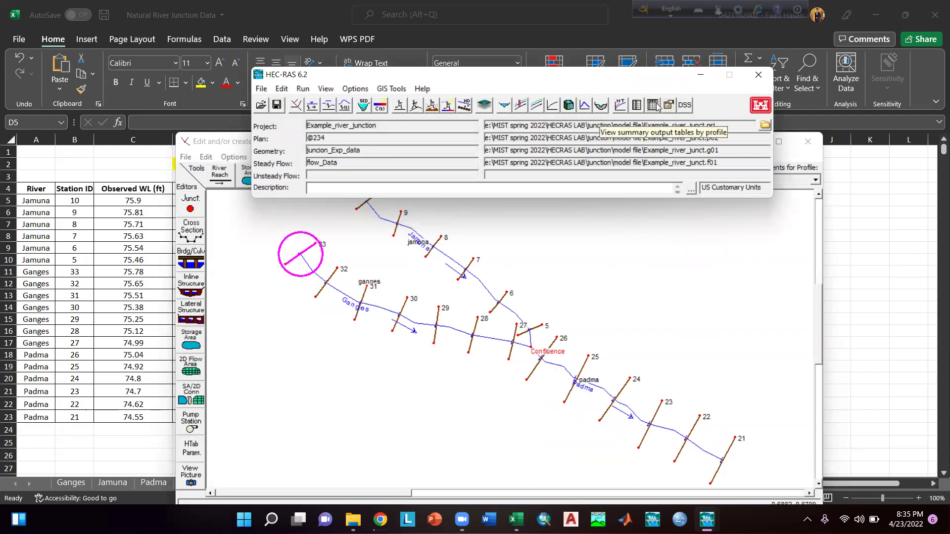
pyautogui.click(654, 105)
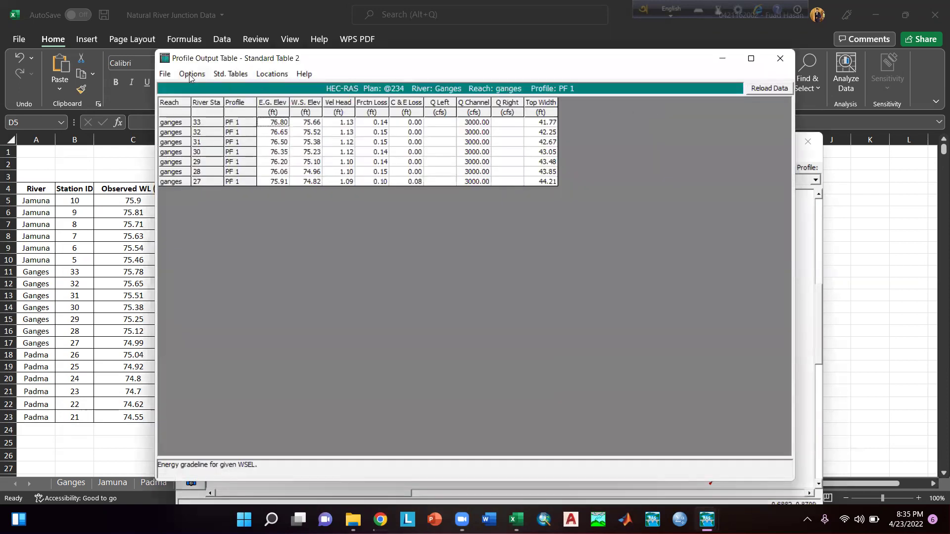
pyautogui.click(190, 75)
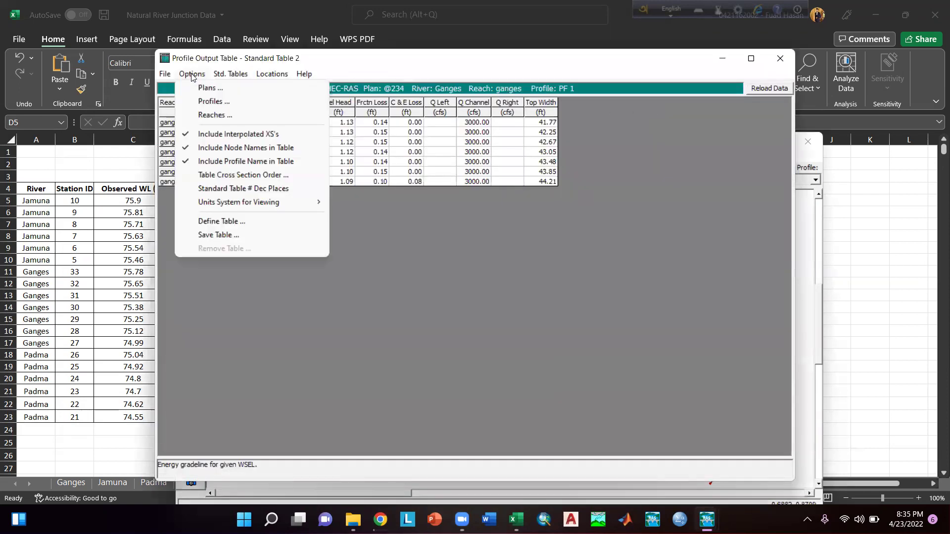
pyautogui.click(208, 114)
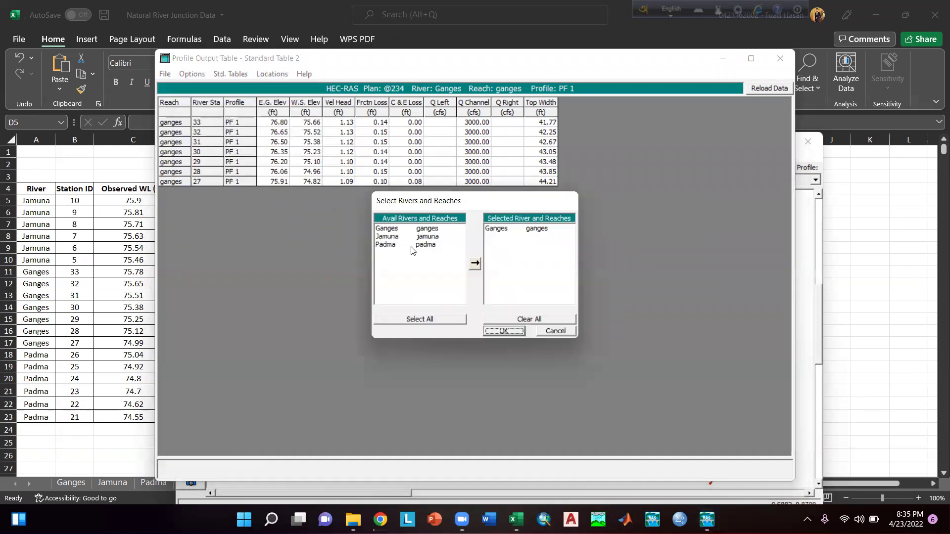
pyautogui.click(417, 320)
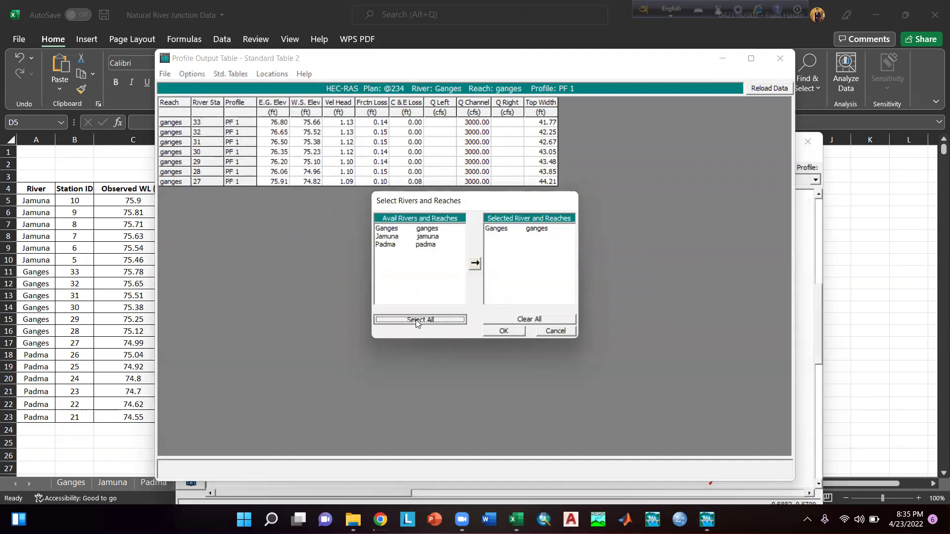
pyautogui.click(507, 331)
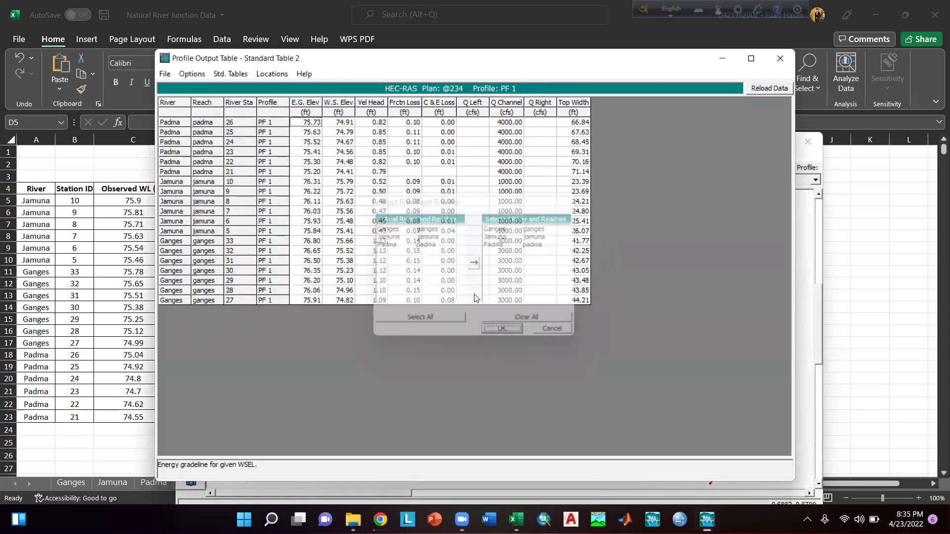
# Step: Copy the W.S. Elev values of Padma stations 26 to 21 into Excel cells D18:D23, under Simulated WL(ft)(0.025)
pyautogui.click(346, 114)
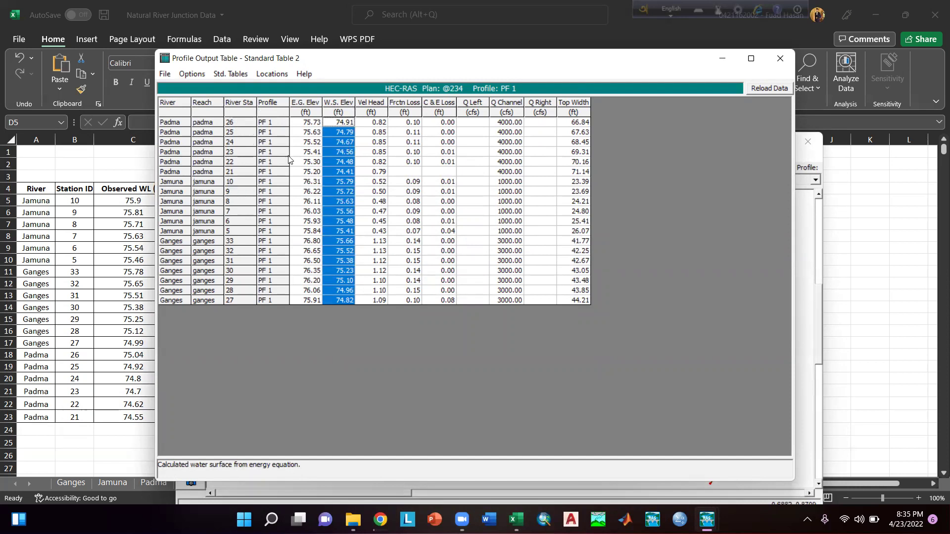
pyautogui.click(343, 152)
pyautogui.moveTo(340, 128); pyautogui.dragTo(340, 173)
pyautogui.hotkey('ctrl', 'c')
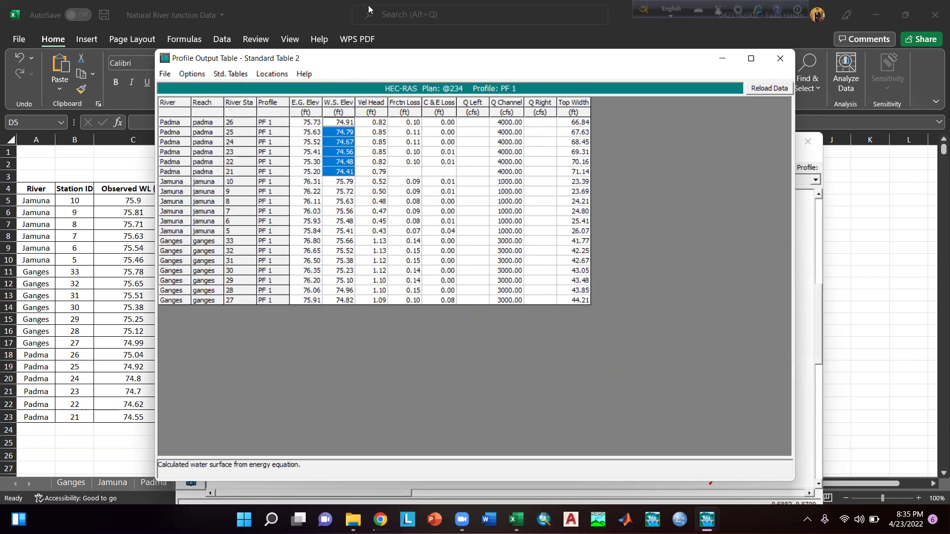
pyautogui.click(121, 177)
pyautogui.click(237, 296)
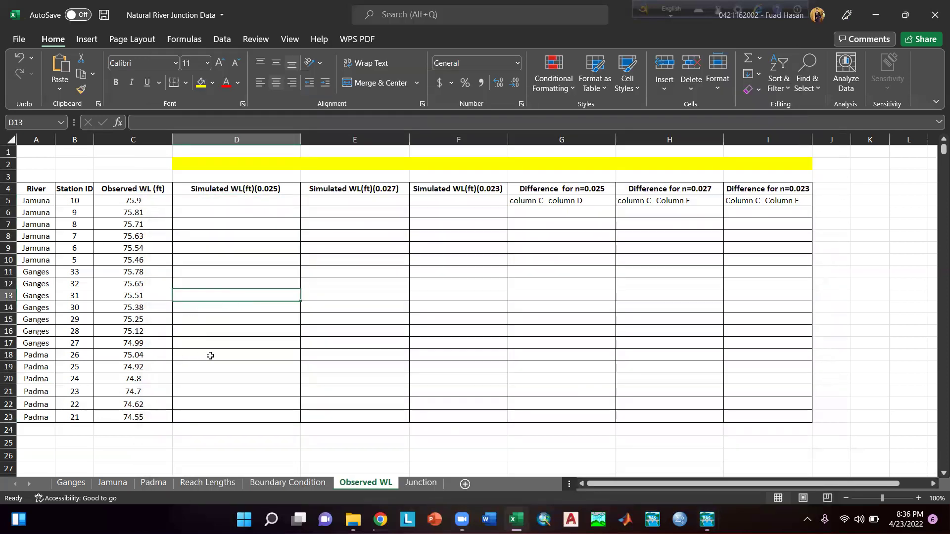
pyautogui.moveTo(219, 355); pyautogui.dragTo(237, 419)
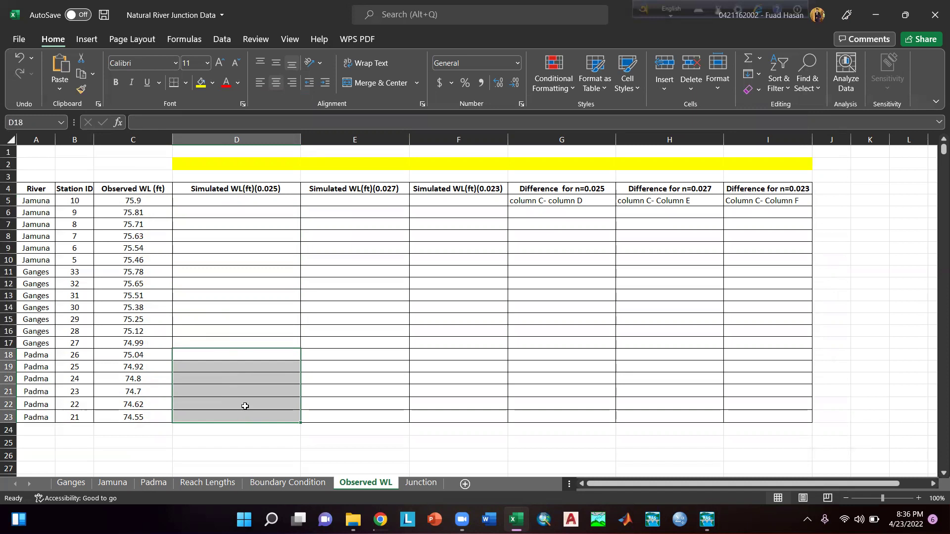
pyautogui.hotkey('ctrl', 'v')
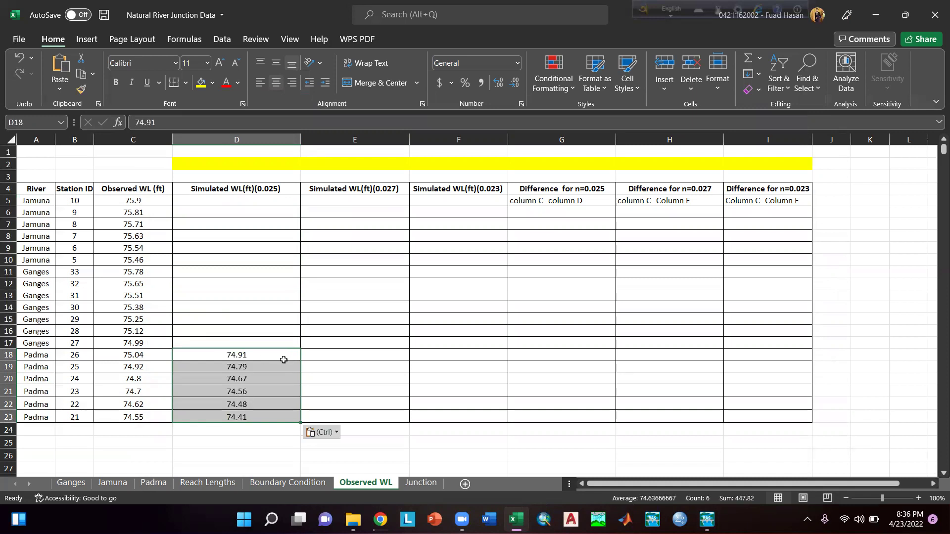
# Step: Copy the W.S. Elev values of Jamuna stations 10 to 5 from the HEC-RAS output table into Excel cells D5:D10
pyautogui.moveTo(707, 519)
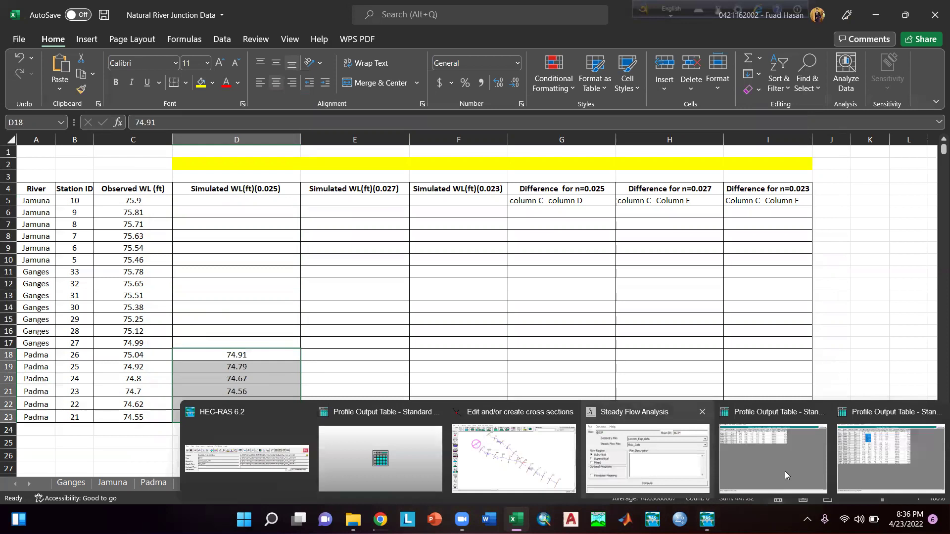
pyautogui.click(890, 445)
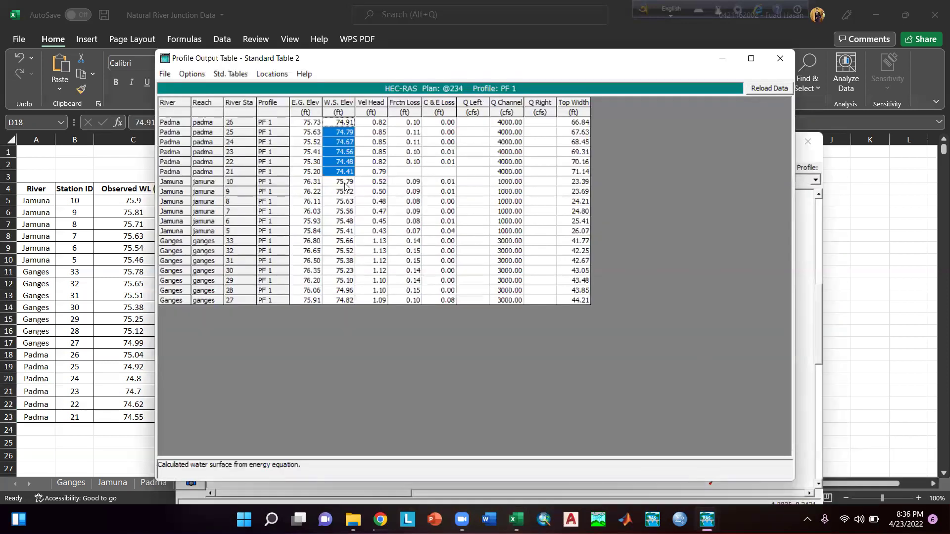
pyautogui.moveTo(345, 186); pyautogui.dragTo(345, 232)
pyautogui.hotkey('ctrl', 'c')
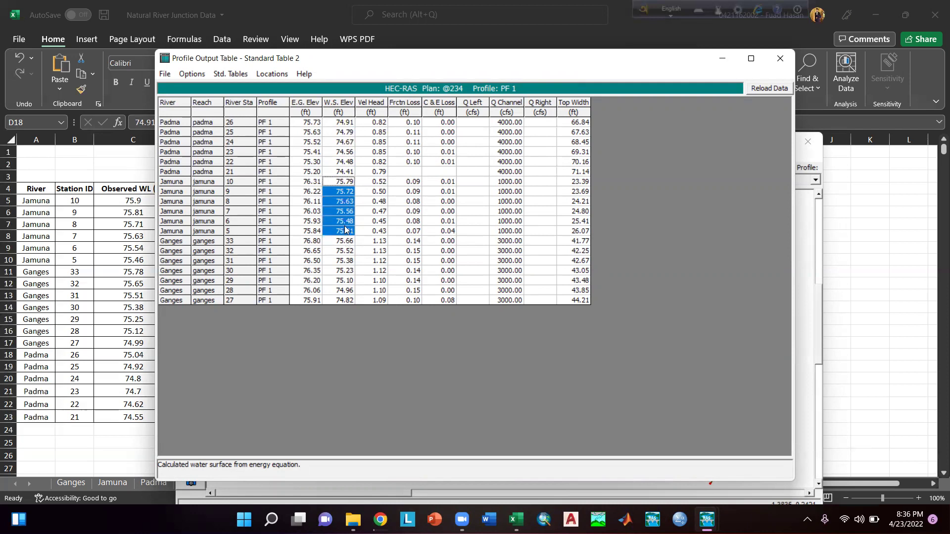
pyautogui.hotkey('alt', 'Tab')
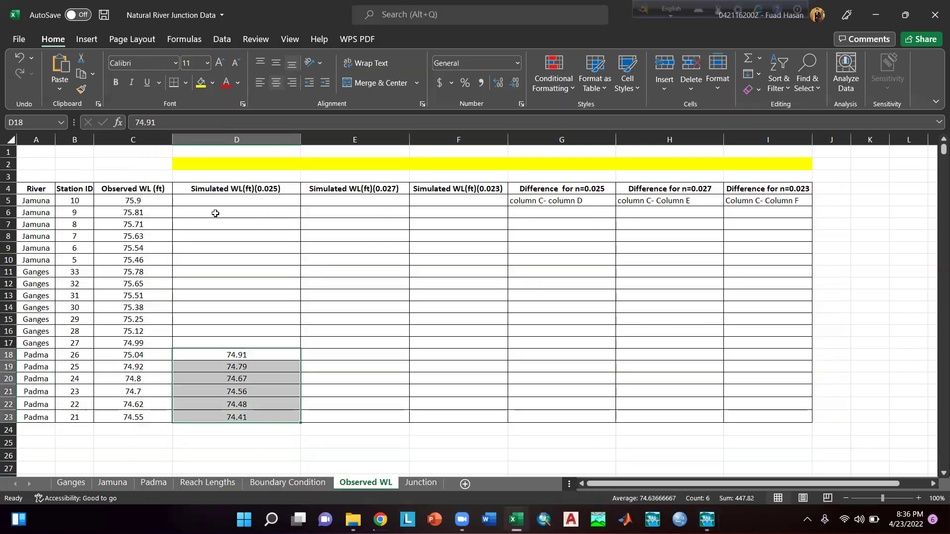
pyautogui.moveTo(233, 199); pyautogui.dragTo(225, 255)
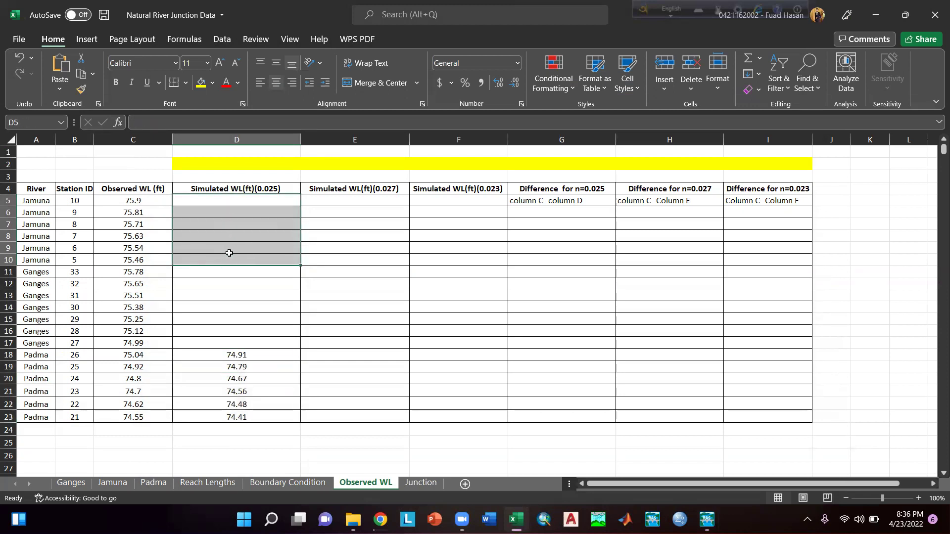
pyautogui.hotkey('ctrl', 'v')
# Step: Copy the W.S. Elev values of Ganges stations 33 to 27 from the HEC-RAS output table into Excel cells D11:D17
pyautogui.moveTo(707, 519)
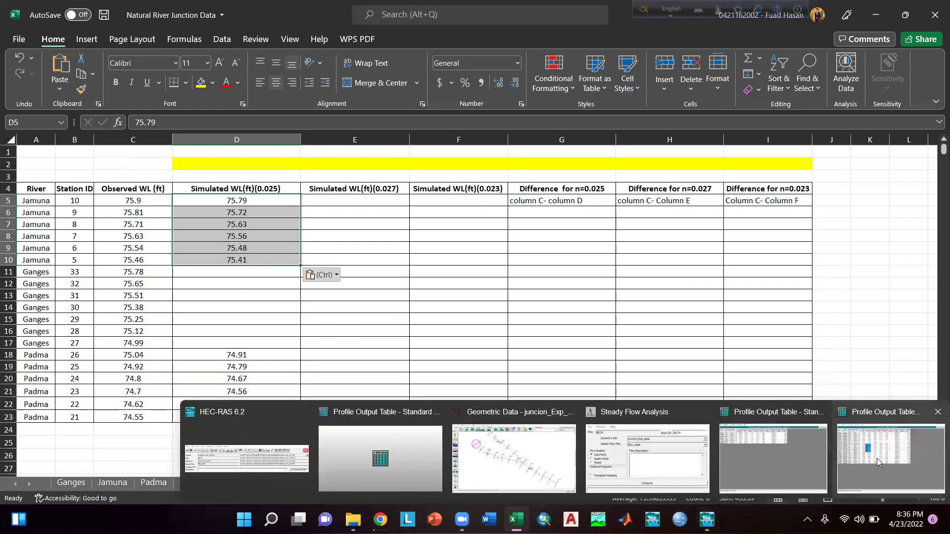
pyautogui.click(877, 458)
pyautogui.moveTo(342, 241); pyautogui.dragTo(346, 300)
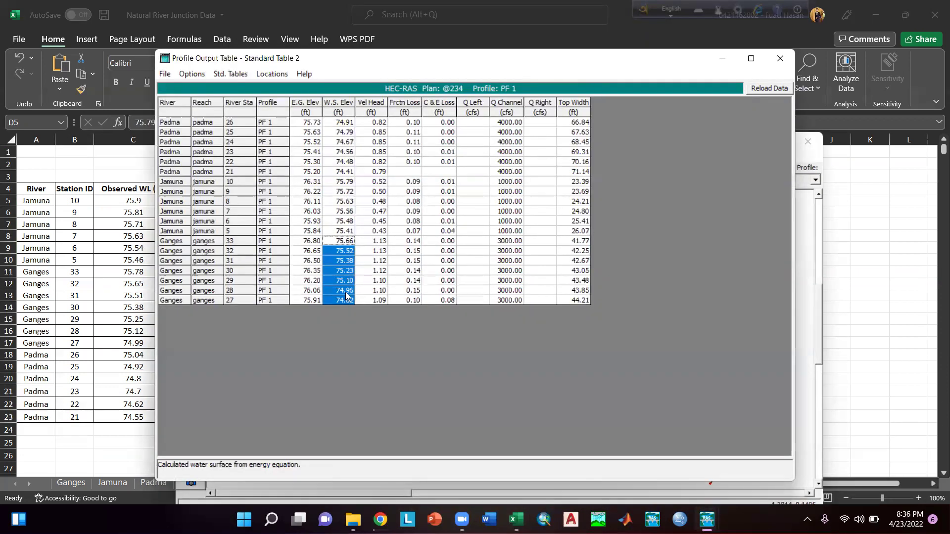
pyautogui.hotkey('alt', 'Tab')
pyautogui.moveTo(246, 274); pyautogui.dragTo(254, 339)
pyautogui.write('75.66 75.52 75.38 75.23 75.1 74.96 74.82')
pyautogui.click(321, 357)
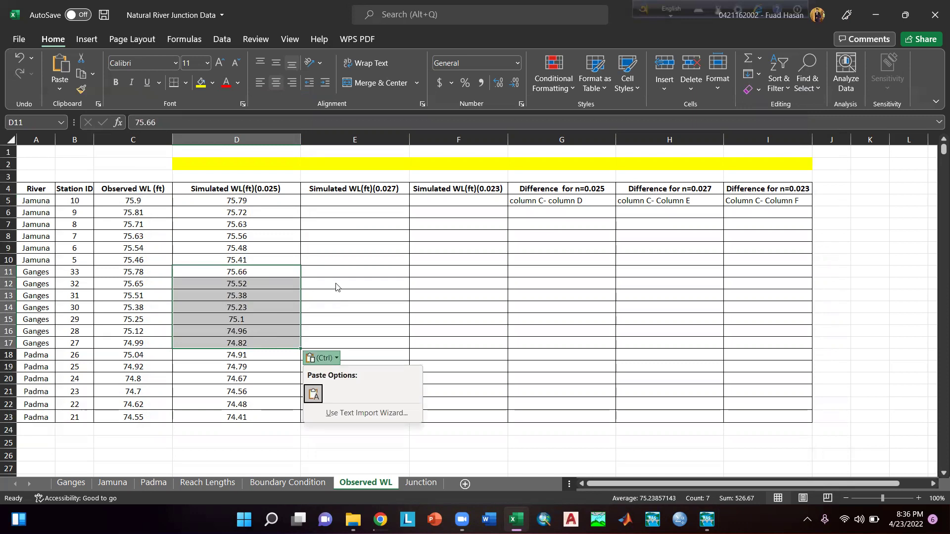
pyautogui.click(333, 272)
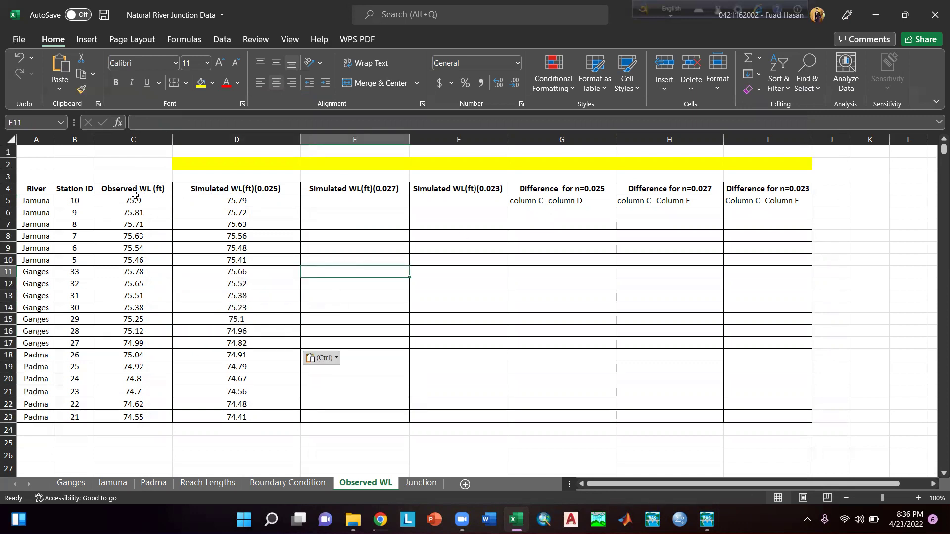
pyautogui.moveTo(143, 202); pyautogui.dragTo(147, 330)
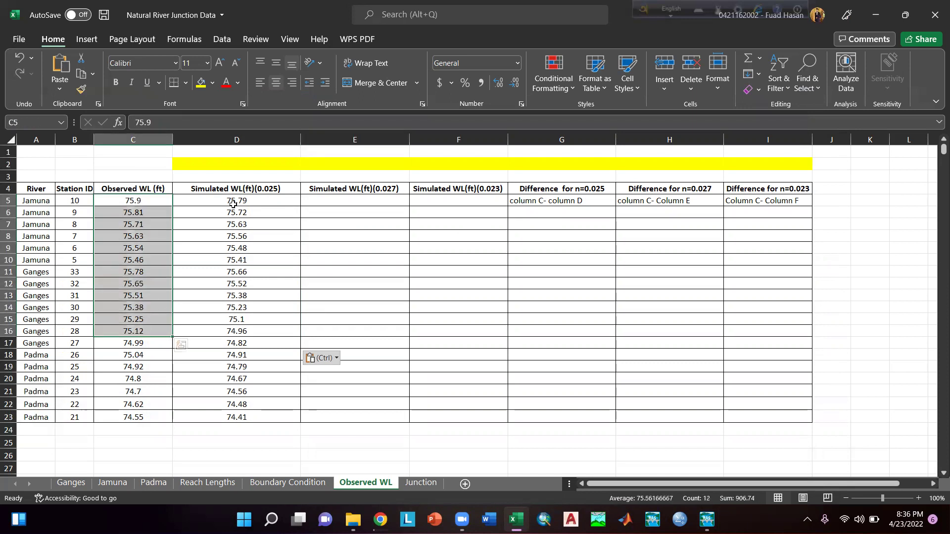
pyautogui.moveTo(165, 203); pyautogui.dragTo(159, 251)
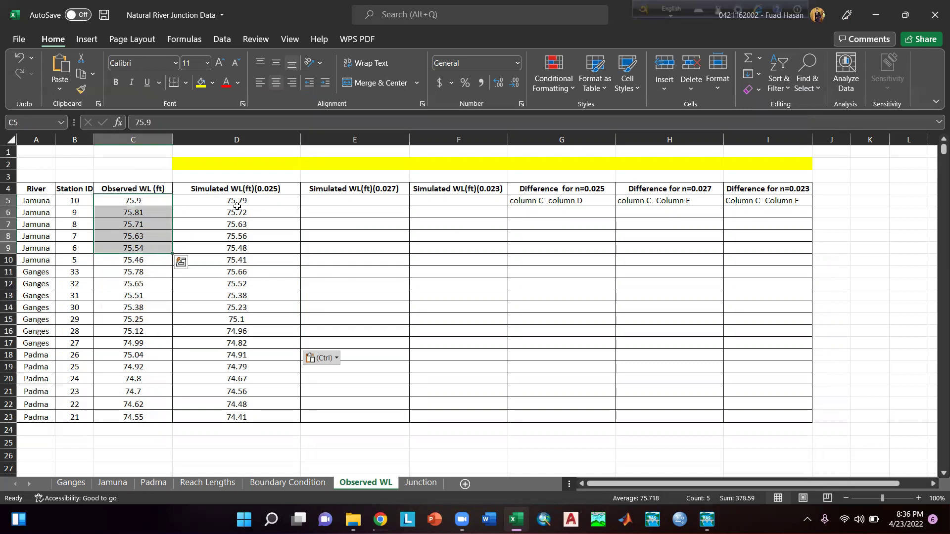
pyautogui.moveTo(255, 203); pyautogui.dragTo(264, 412)
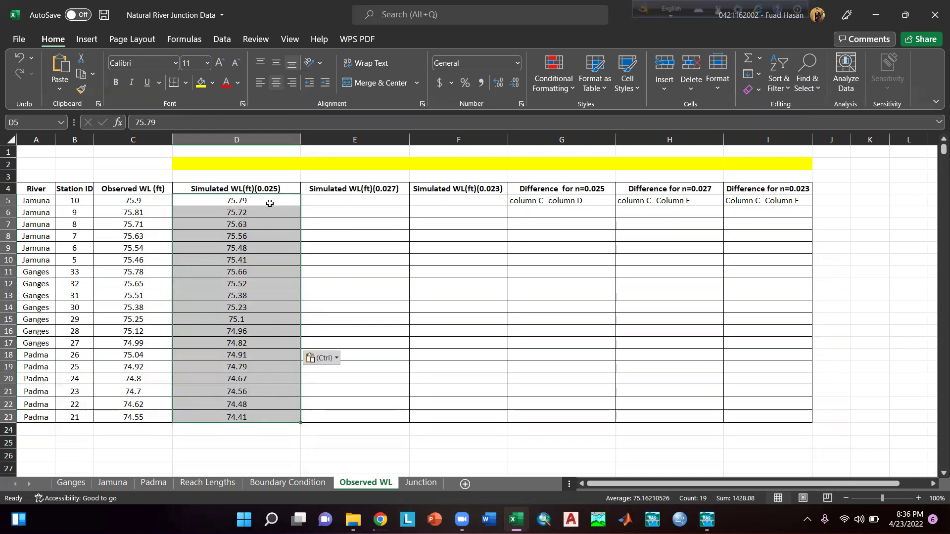
pyautogui.click(270, 188)
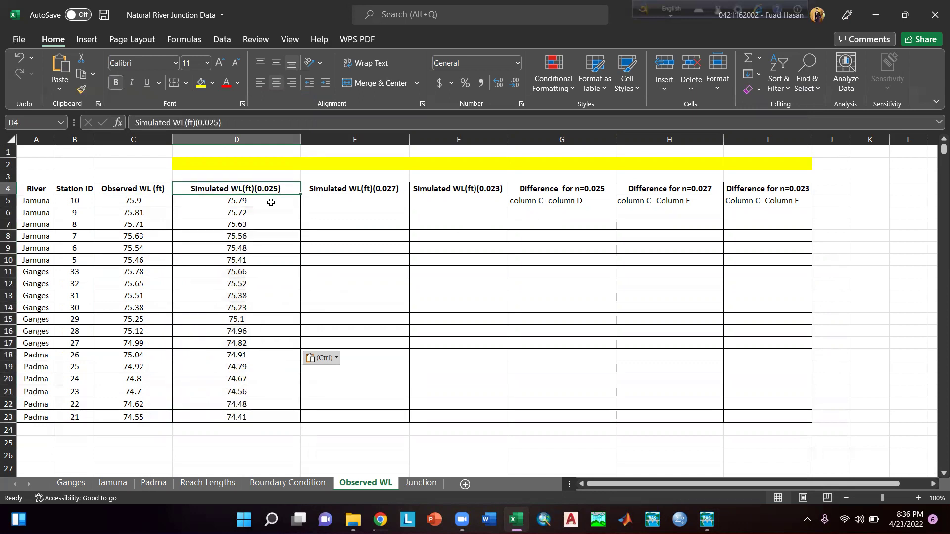
pyautogui.moveTo(270, 203); pyautogui.dragTo(262, 418)
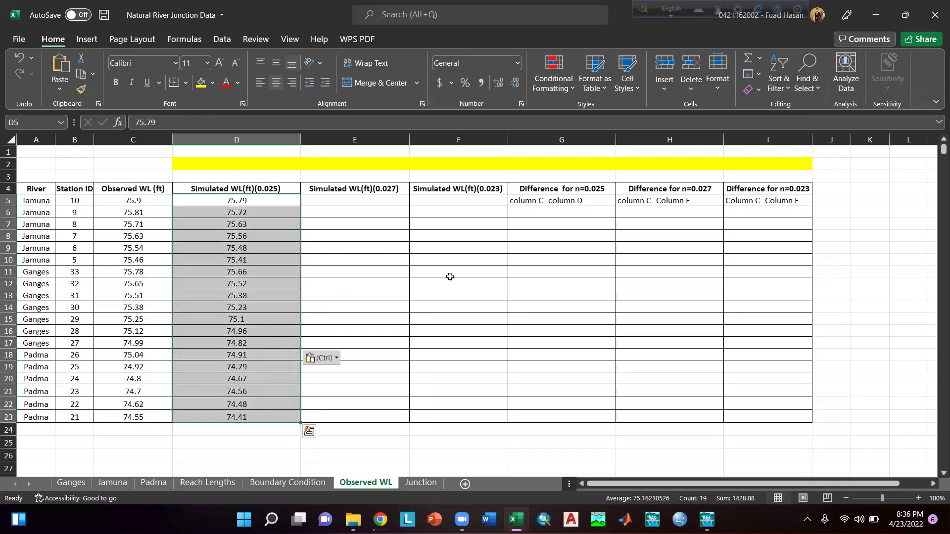
# Step: Replace the note in G5 with the formula =C5-D5 and fill it down to G23 for the n=0.025 differences
pyautogui.click(555, 222)
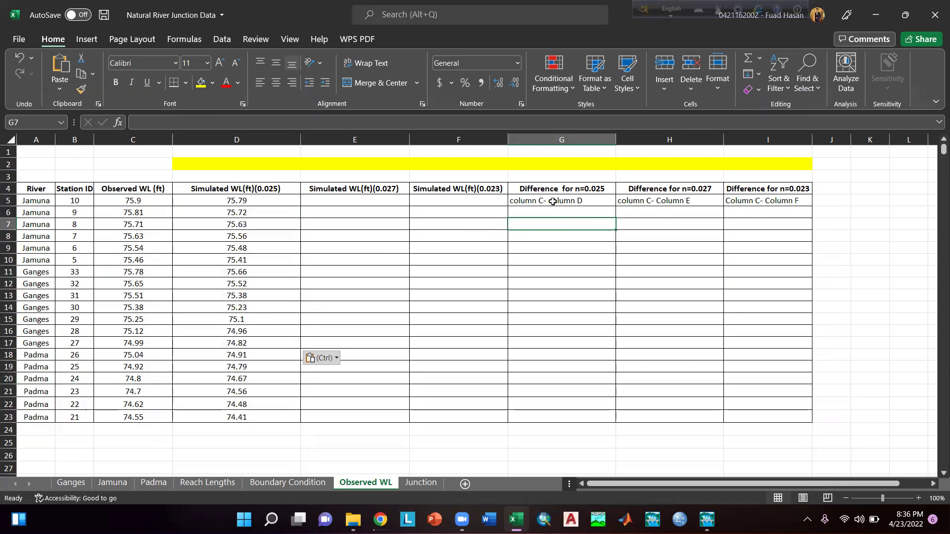
pyautogui.click(552, 202)
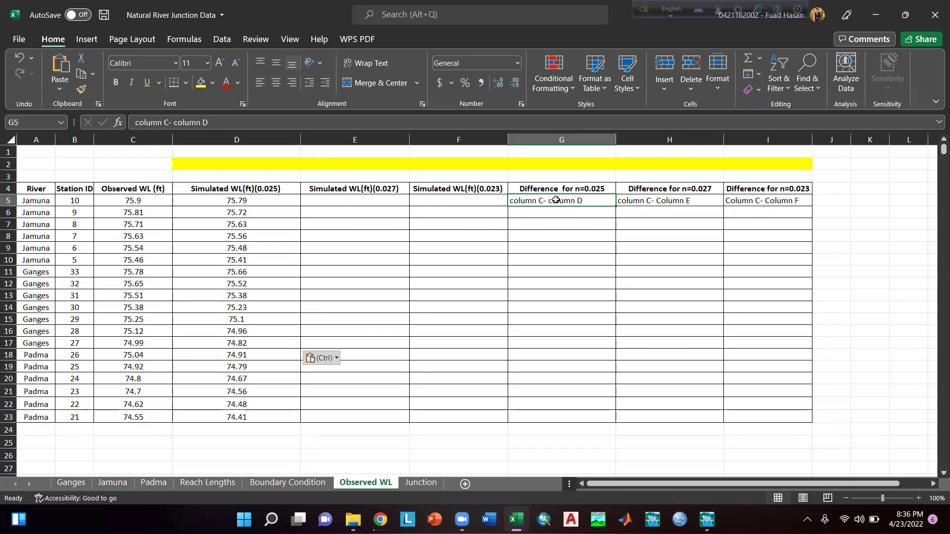
pyautogui.press('Delete')
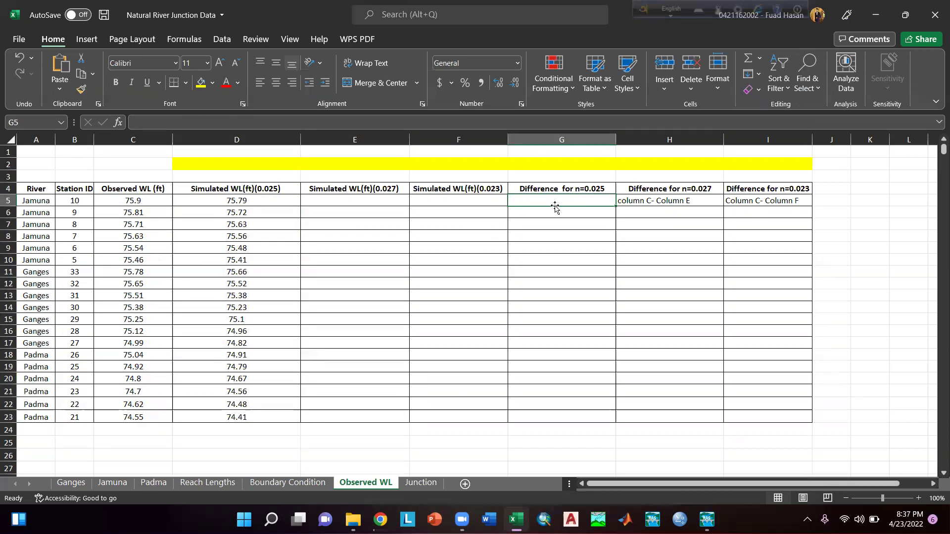
pyautogui.write('=')
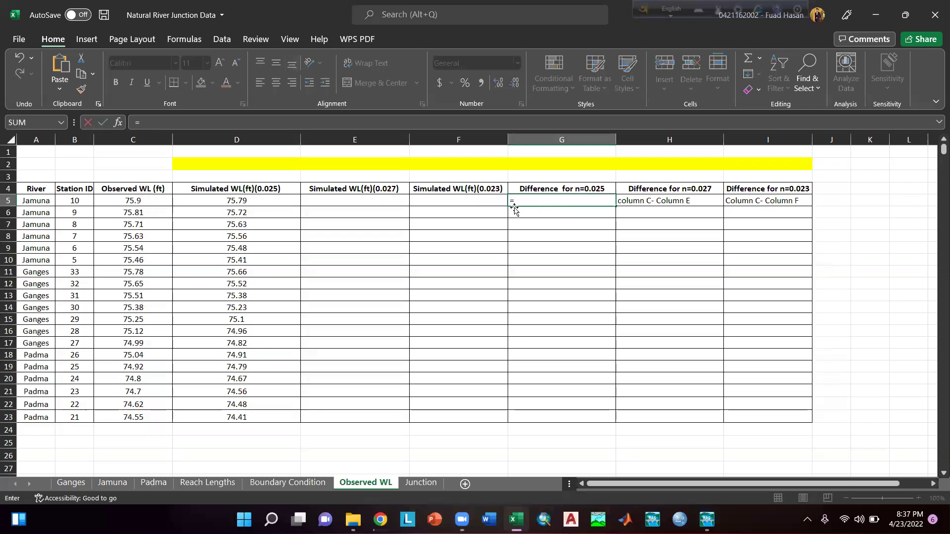
pyautogui.click(149, 201)
pyautogui.write('-')
pyautogui.click(218, 198)
pyautogui.press('Return')
pyautogui.click(589, 204)
pyautogui.moveTo(615, 205); pyautogui.dragTo(593, 420)
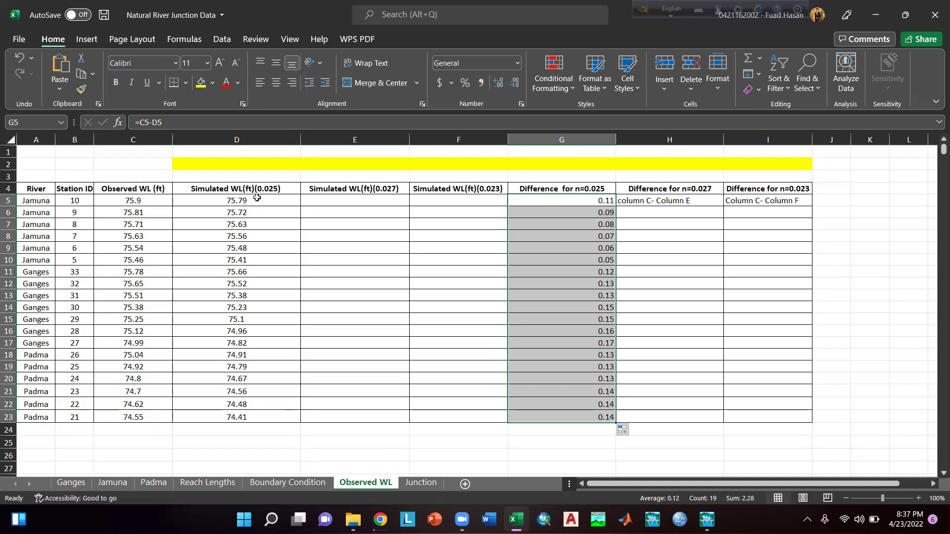
pyautogui.click(600, 190)
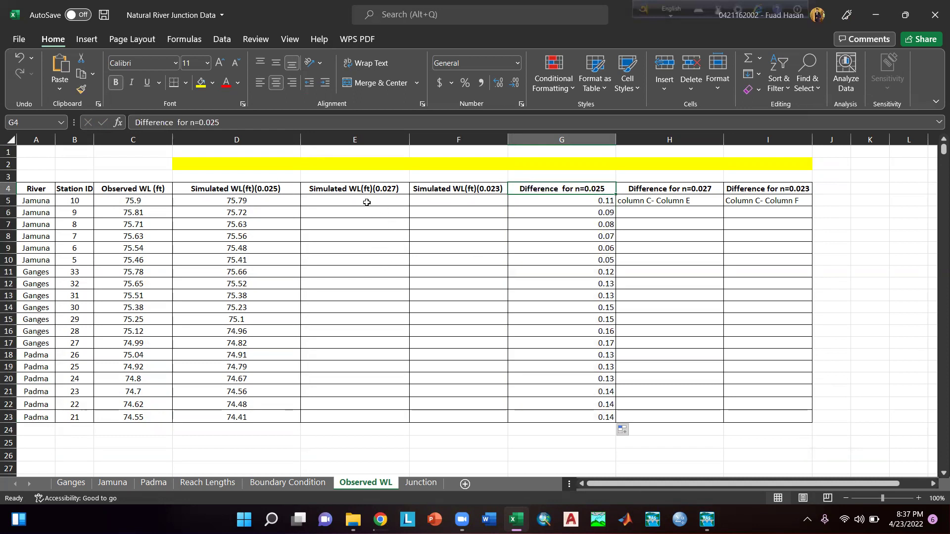
pyautogui.moveTo(367, 203); pyautogui.dragTo(376, 414)
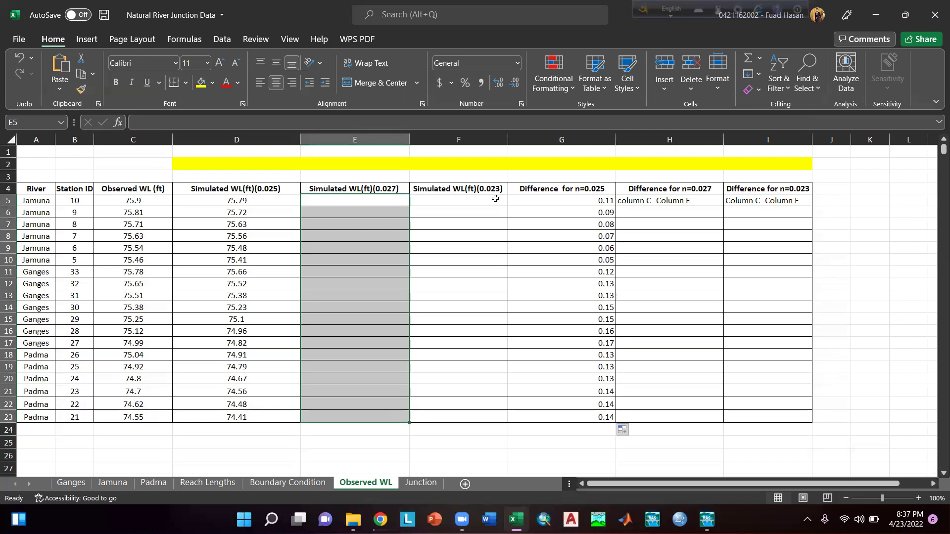
pyautogui.moveTo(492, 198); pyautogui.dragTo(497, 408)
# Step: Switch to the HEC-RAS geometry juncion_Exp_data and open the horizontally varied Manning's n table for all rivers
pyautogui.moveTo(707, 519)
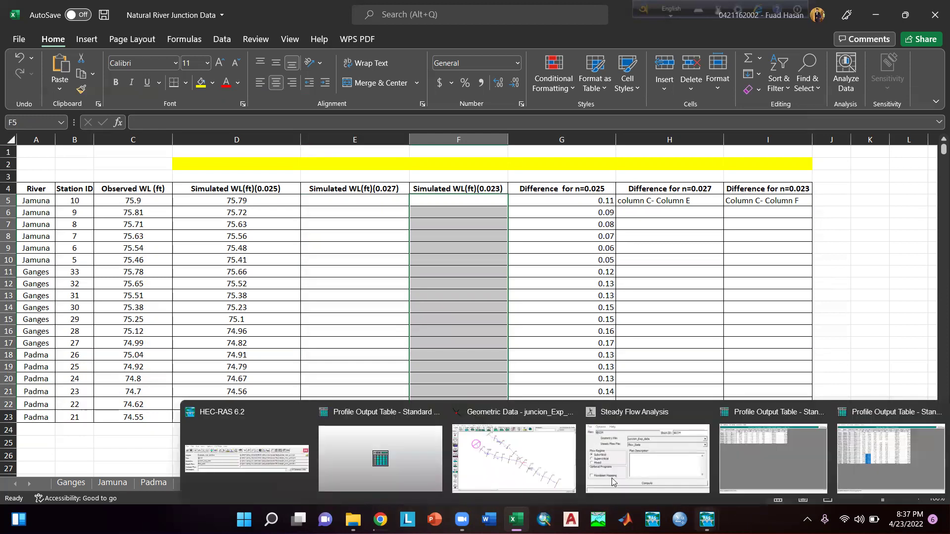
pyautogui.click(503, 439)
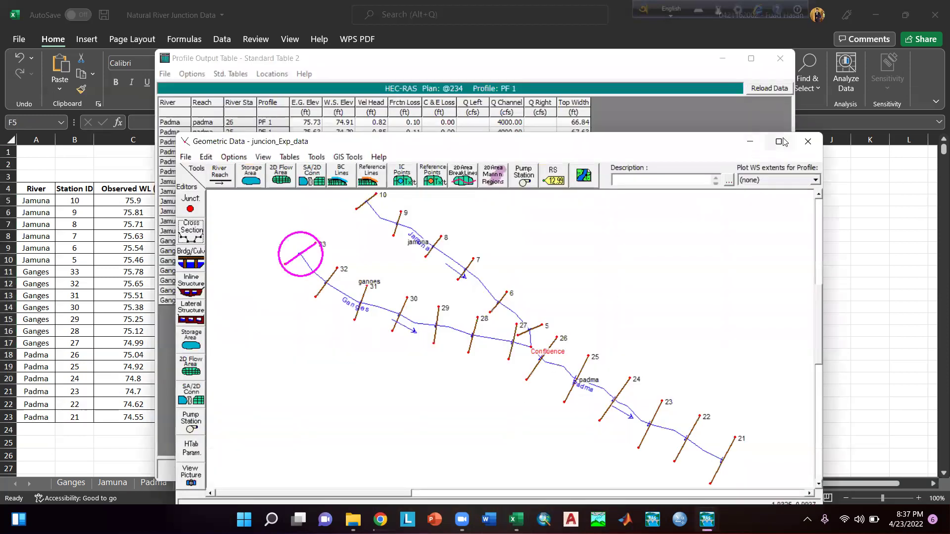
pyautogui.click(778, 143)
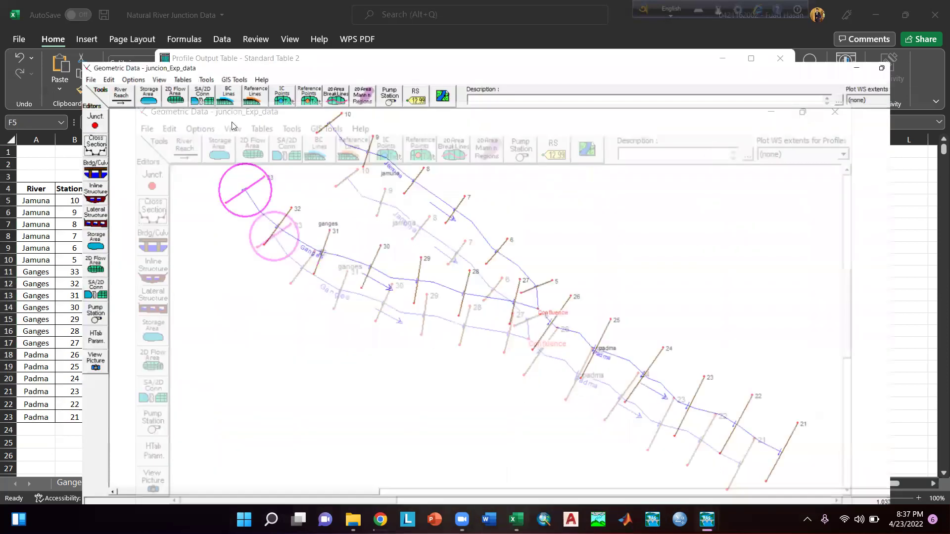
pyautogui.click(115, 22)
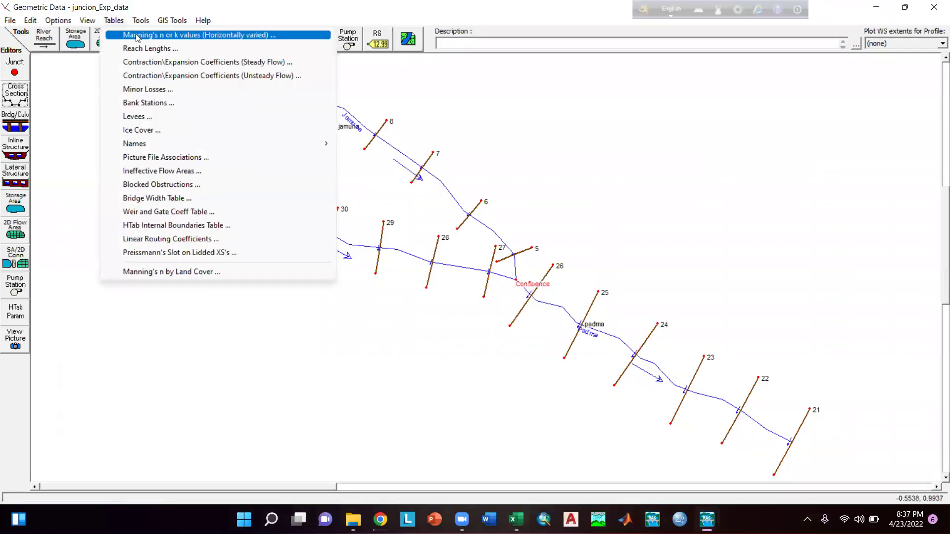
pyautogui.click(136, 37)
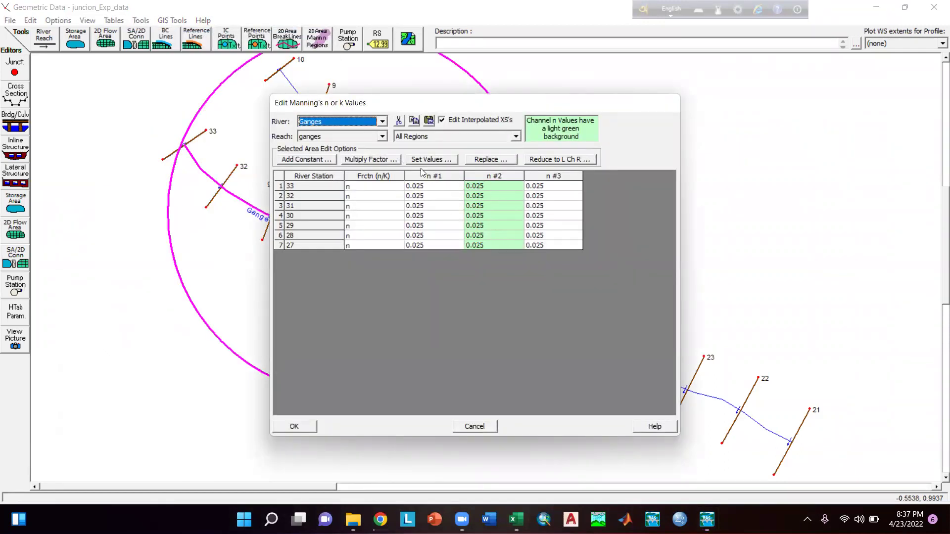
pyautogui.click(372, 124)
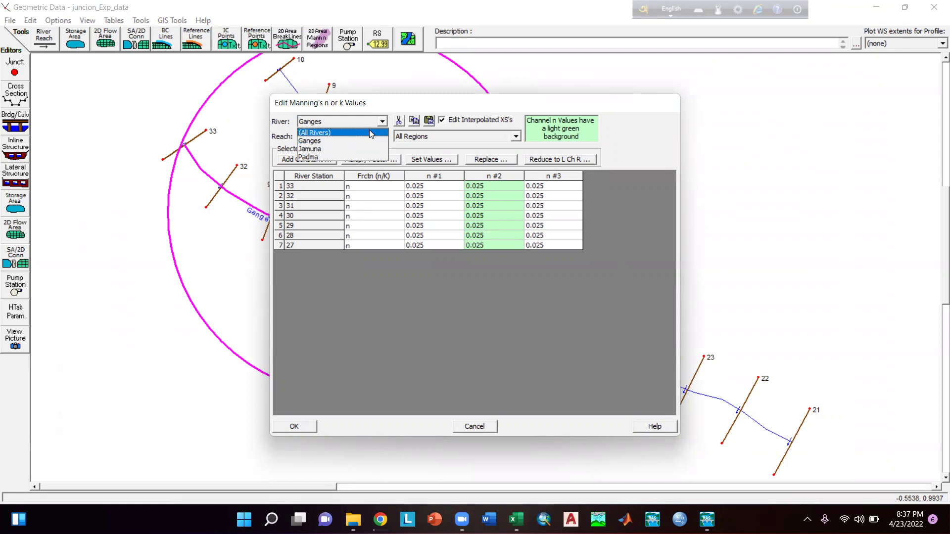
pyautogui.click(369, 132)
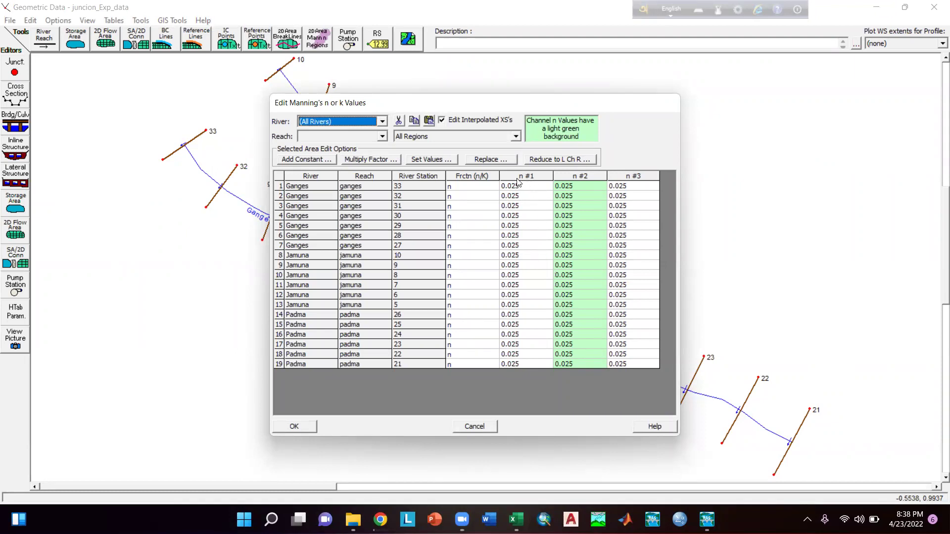
# Step: Set n #1, n #2 and n #3 to 0.027 for every cross section of all rivers and accept the table
pyautogui.moveTo(506, 180); pyautogui.dragTo(621, 181)
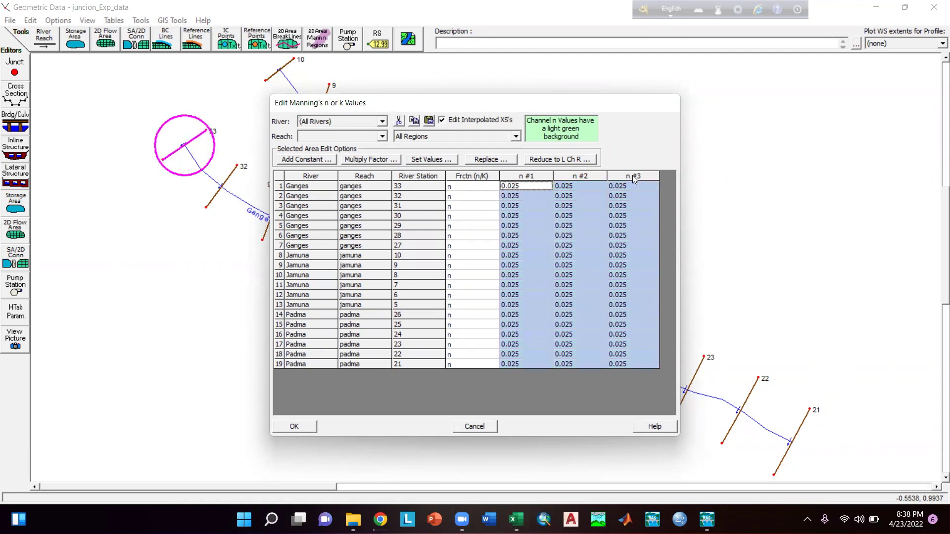
pyautogui.click(431, 160)
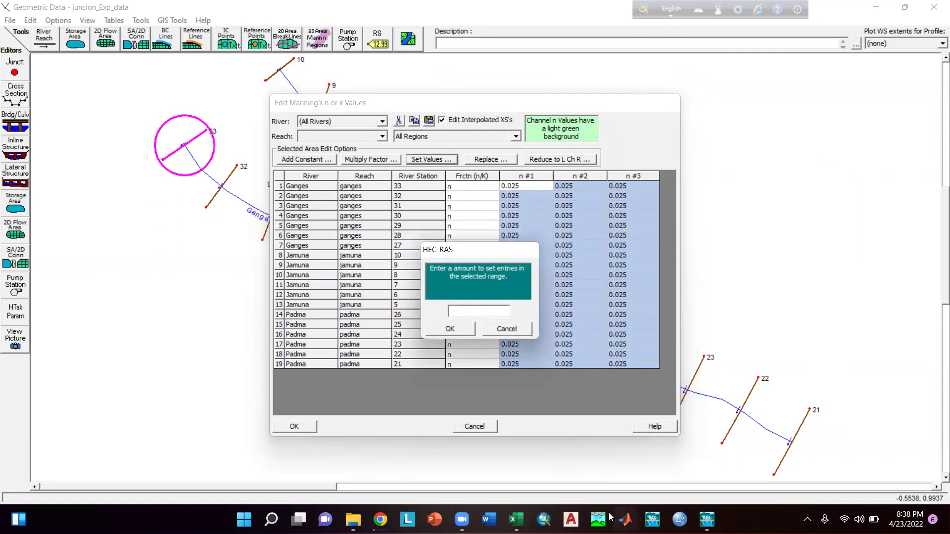
pyautogui.click(515, 520)
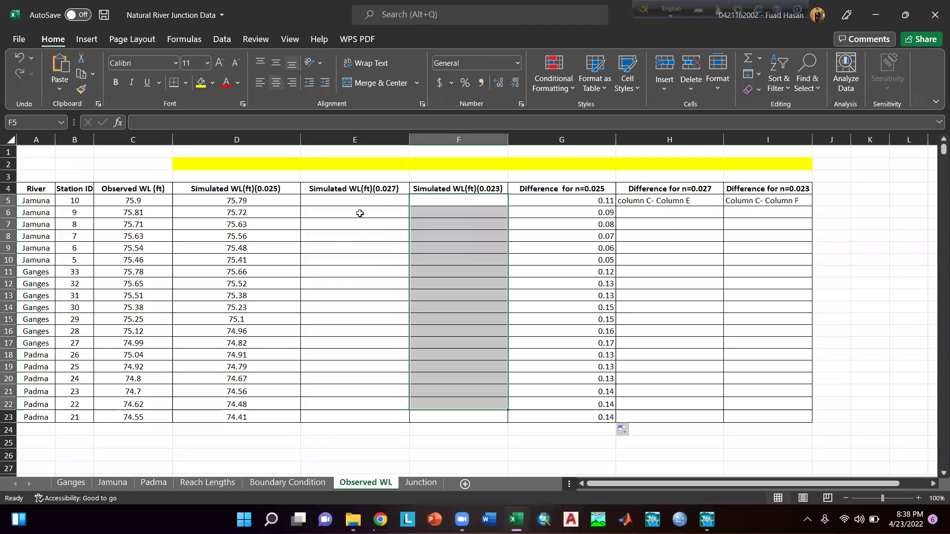
pyautogui.moveTo(520, 518)
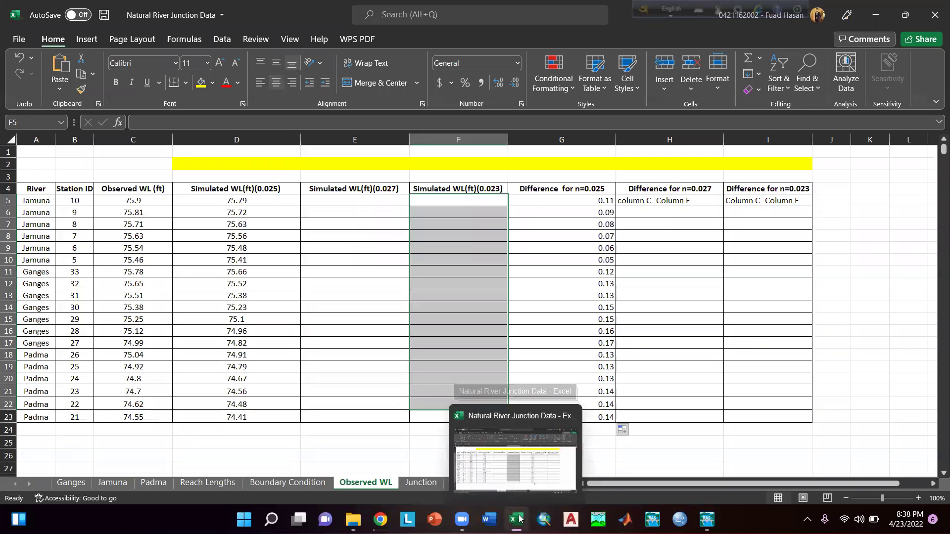
pyautogui.hotkey('alt', 'Tab')
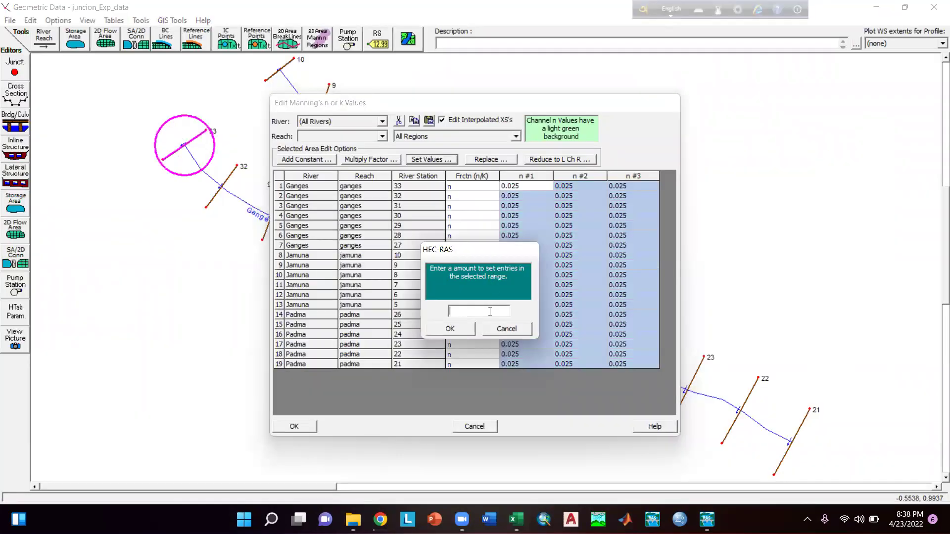
pyautogui.write('7')
pyautogui.click(464, 331)
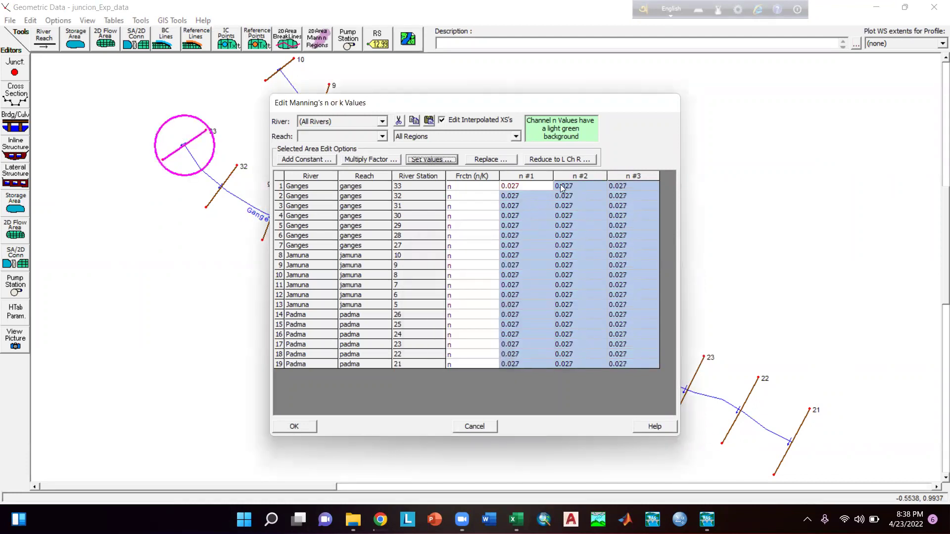
pyautogui.click(595, 185)
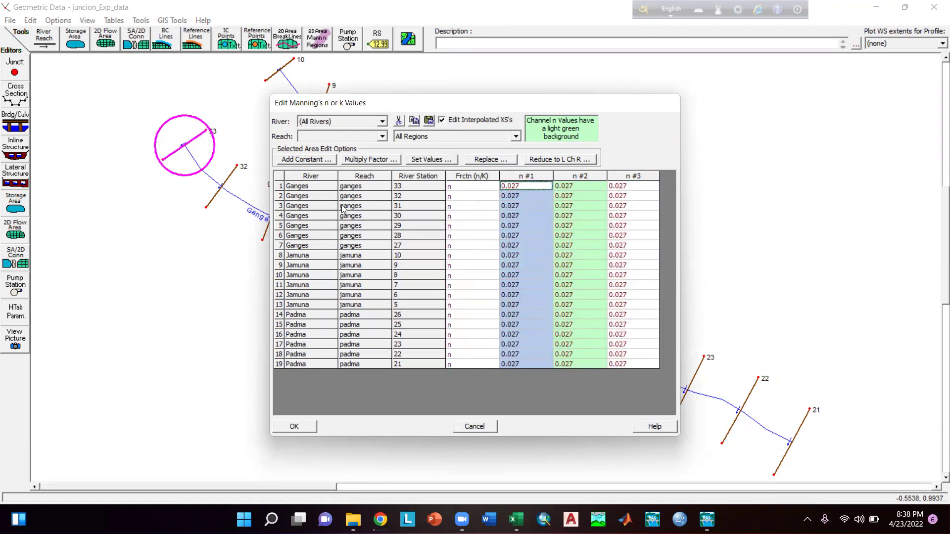
pyautogui.click(298, 427)
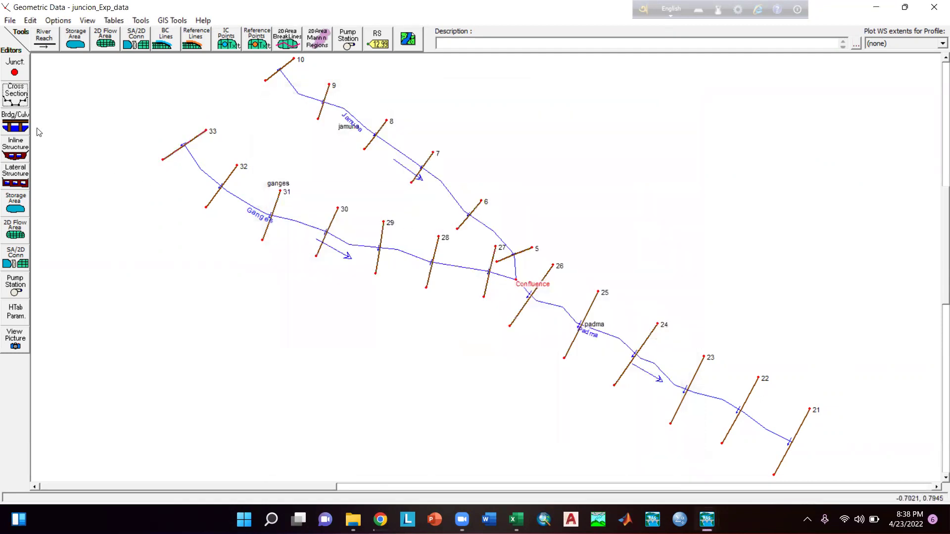
# Step: Check the Manning's n values in the cross section data of the Ganges, Jamuna and Padma rivers
pyautogui.click(16, 99)
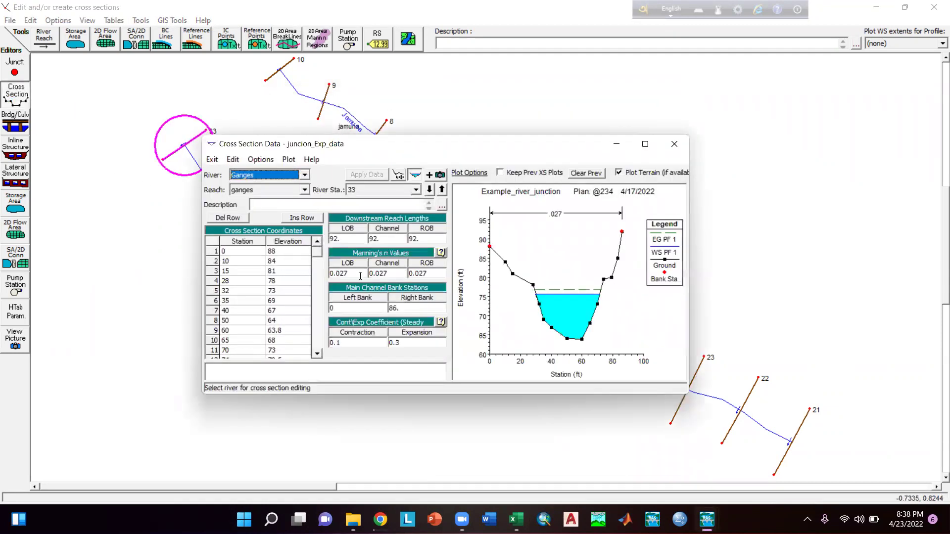
pyautogui.click(389, 274)
pyautogui.click(396, 190)
pyautogui.click(388, 239)
pyautogui.click(276, 175)
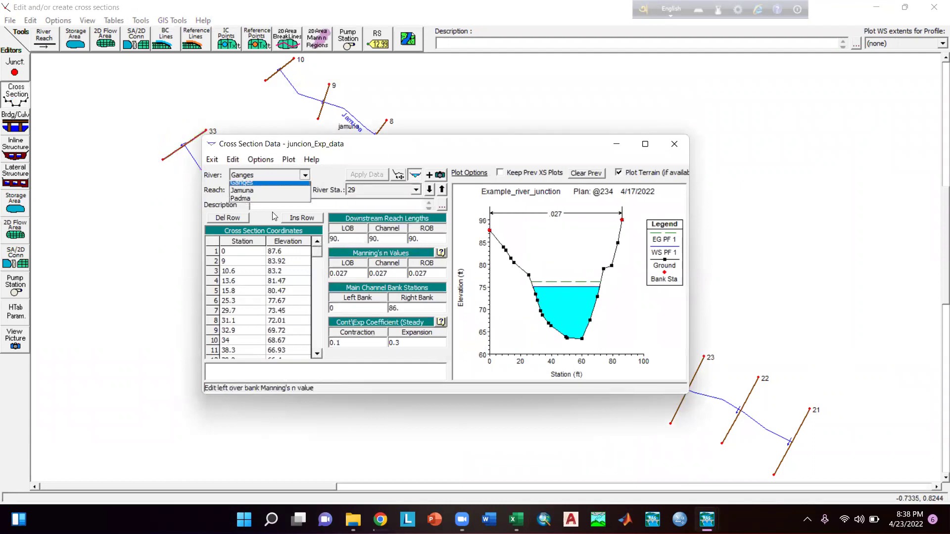
pyautogui.click(273, 192)
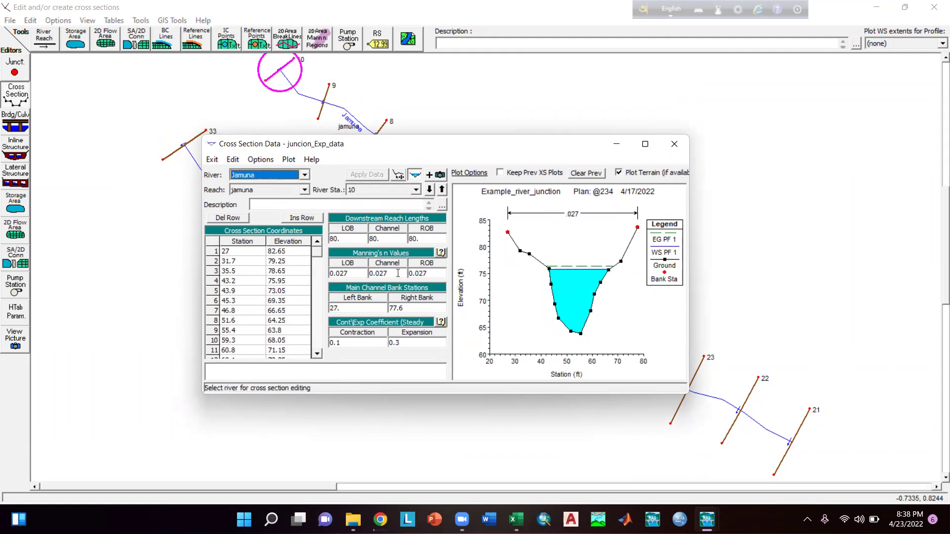
pyautogui.click(369, 188)
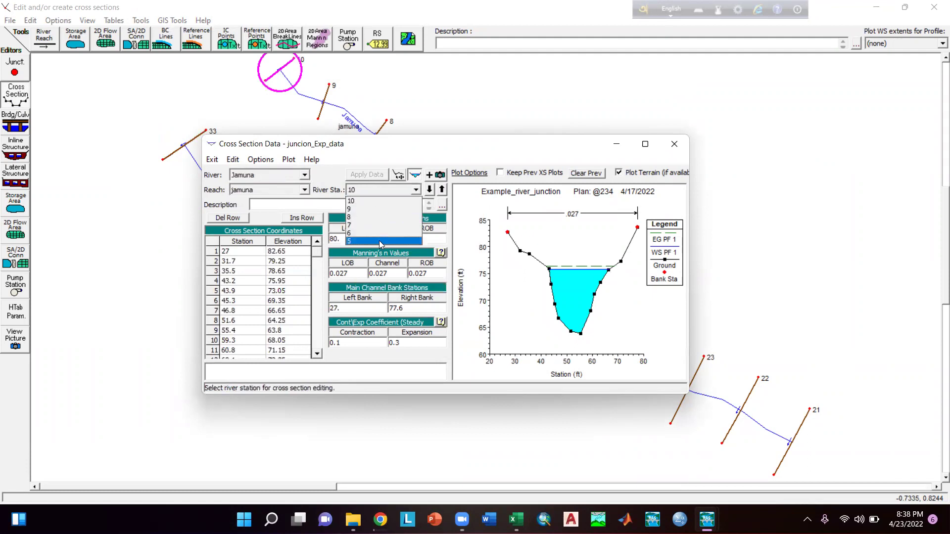
pyautogui.press('Down')
pyautogui.press('Down')
pyautogui.press('Down')
pyautogui.press('Down')
pyautogui.click(284, 176)
pyautogui.click(247, 203)
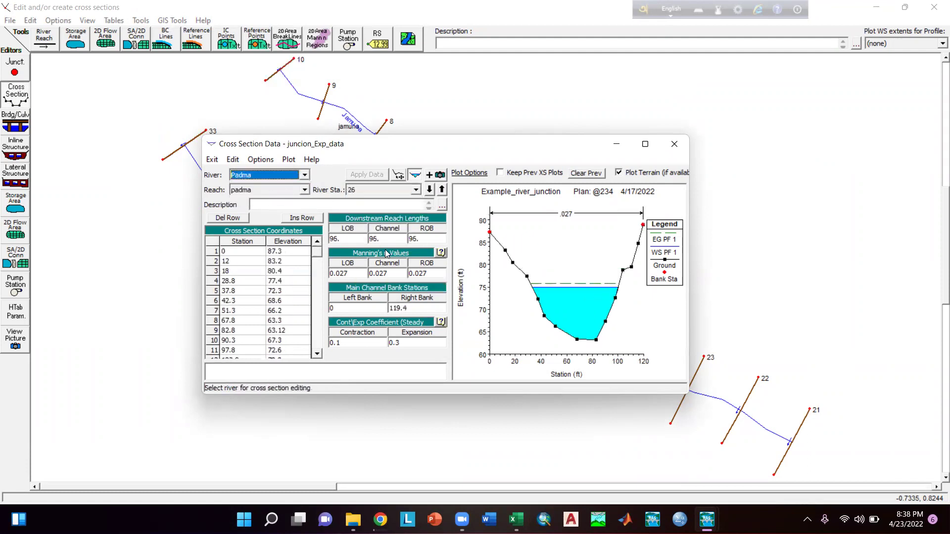
pyautogui.click(427, 273)
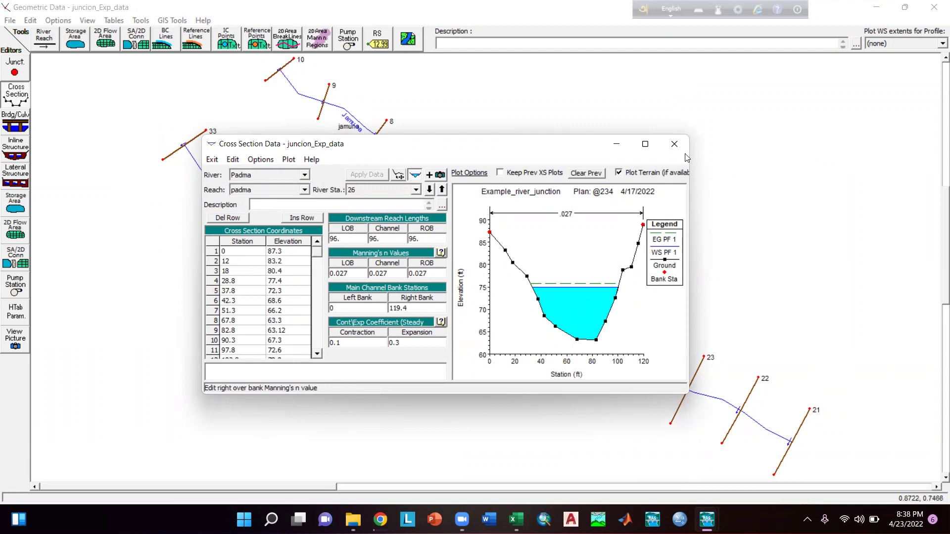
pyautogui.click(674, 144)
# Step: Save the geometry data under the new title juncion_Exp_data_0.027
pyautogui.click(10, 21)
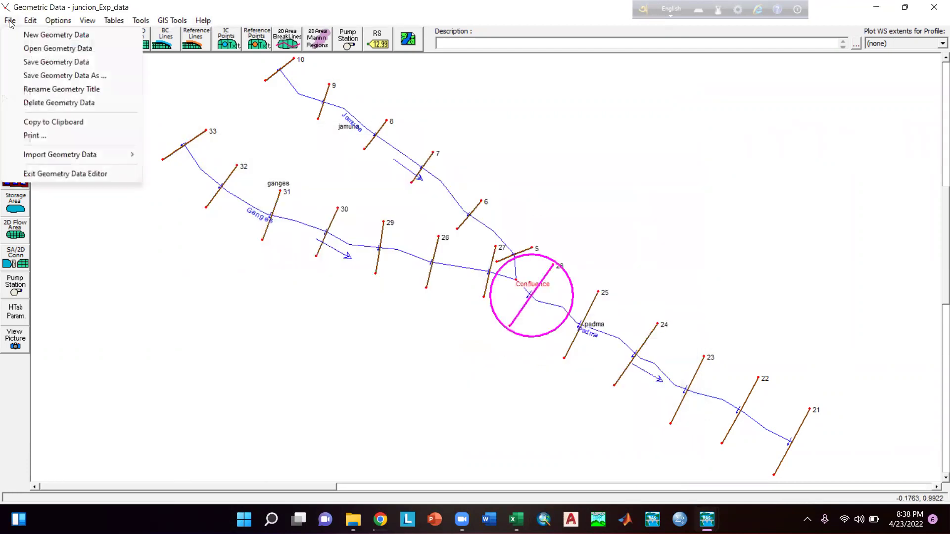
pyautogui.click(50, 75)
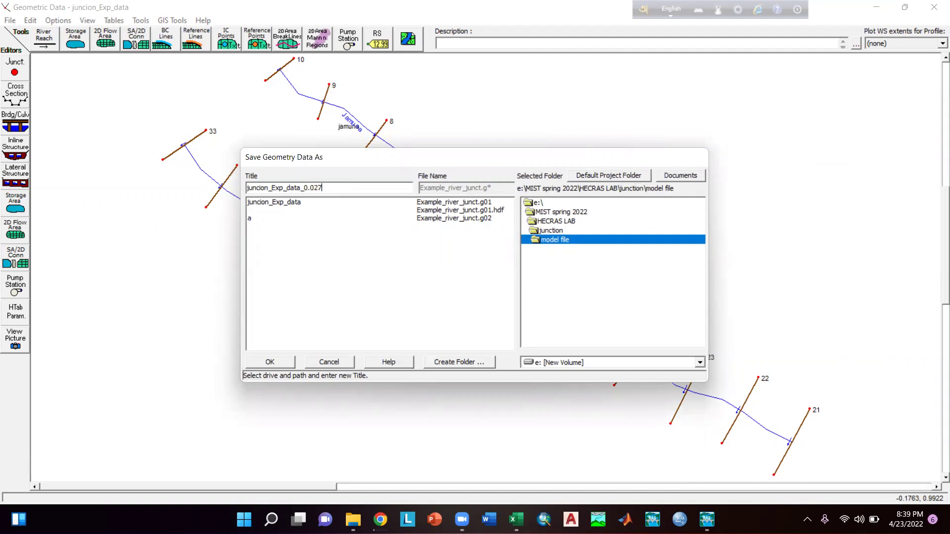
pyautogui.click(272, 366)
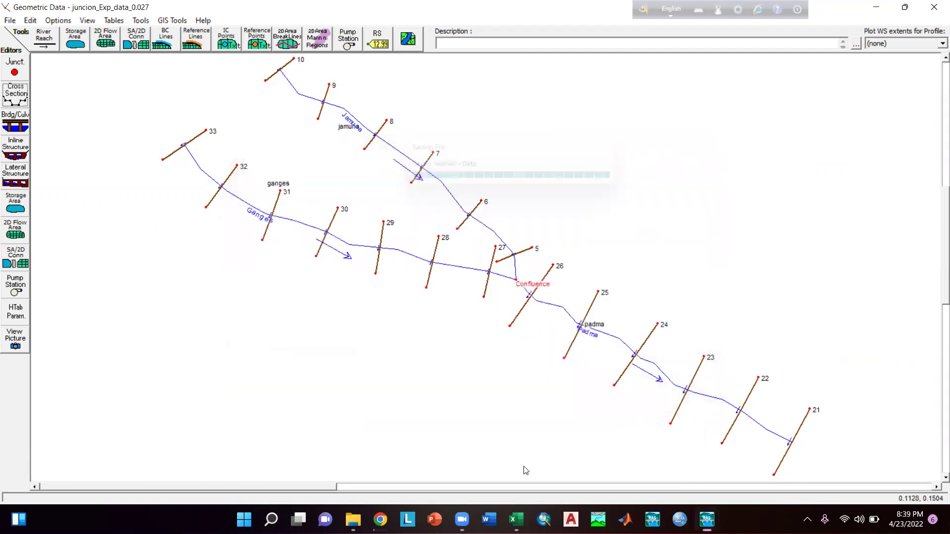
# Step: Save the steady flow plan as steady_run_0.027 with short identifier run_0.027 and compute it
pyautogui.moveTo(707, 519)
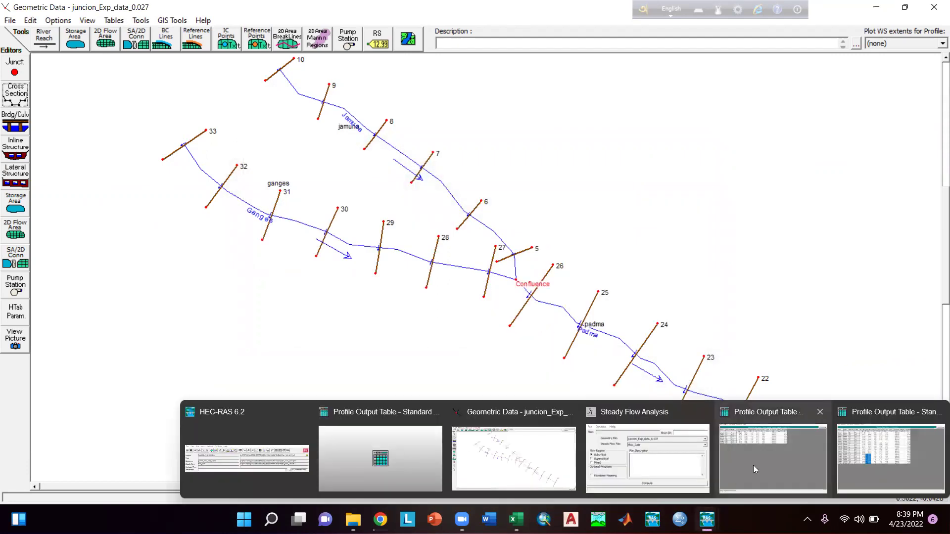
pyautogui.click(295, 458)
pyautogui.click(399, 105)
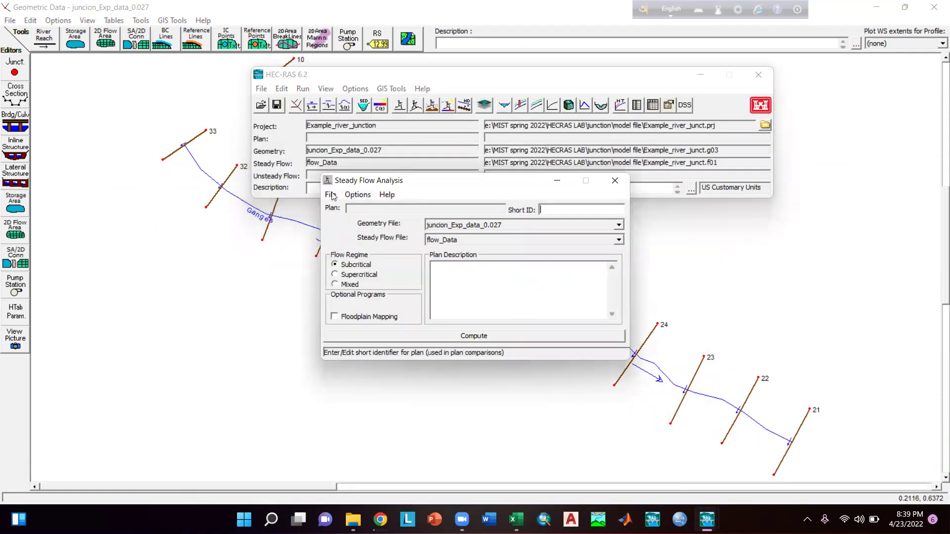
pyautogui.click(330, 194)
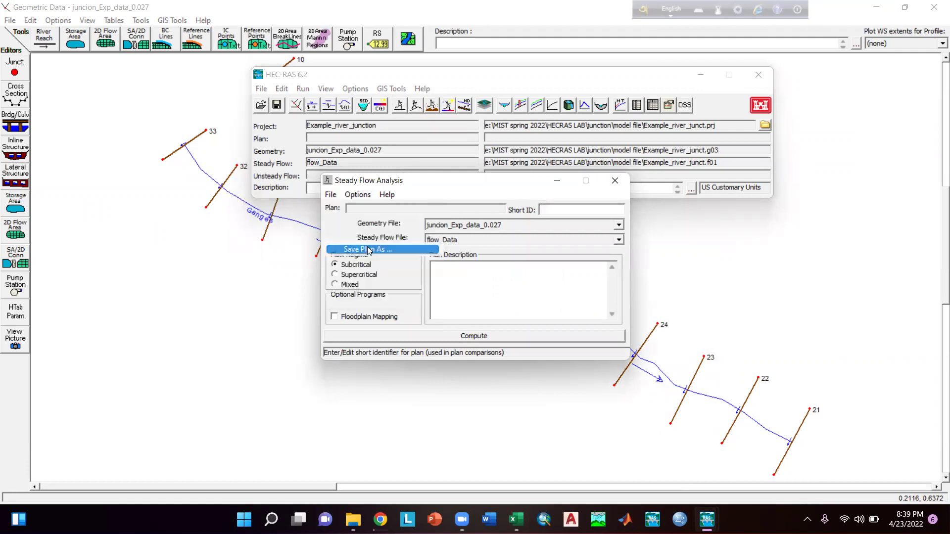
pyautogui.click(369, 249)
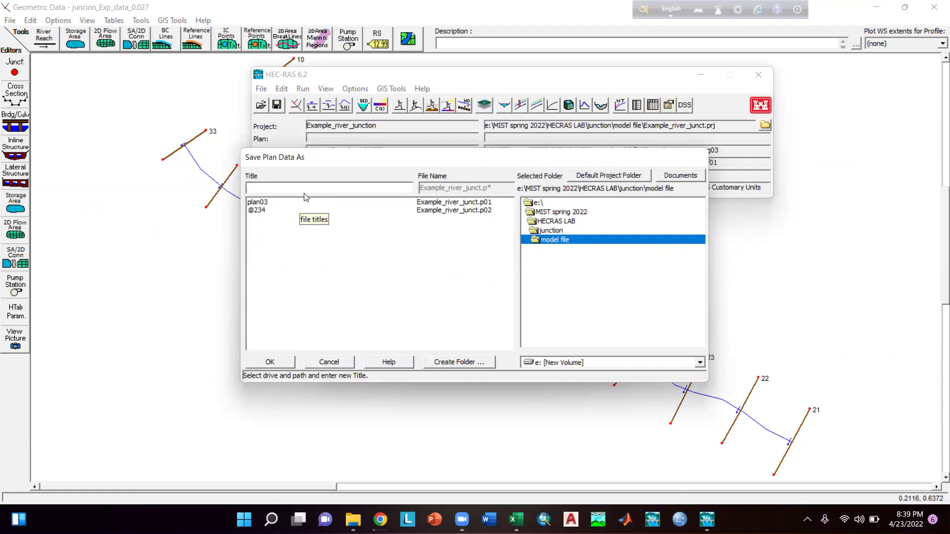
pyautogui.write('steady_run_0.027')
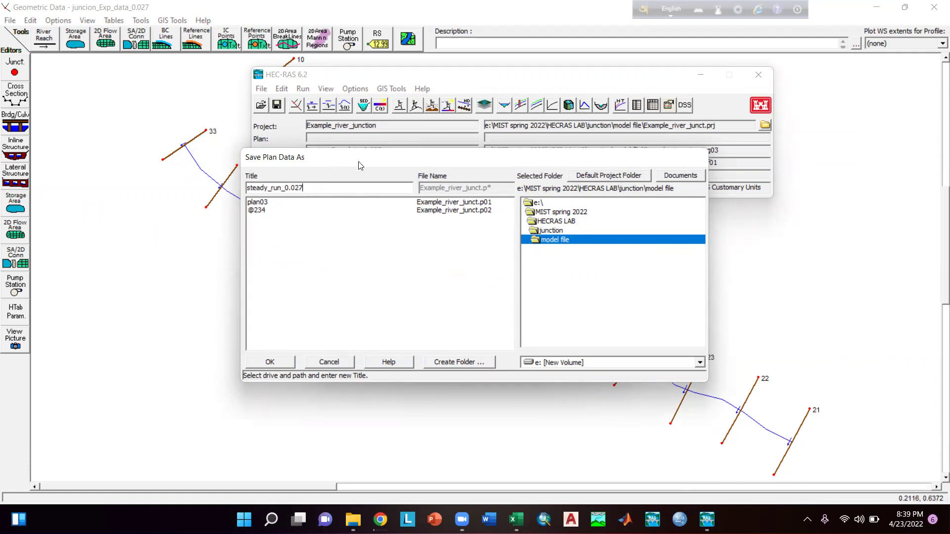
pyautogui.click(271, 362)
pyautogui.write('run_0.027')
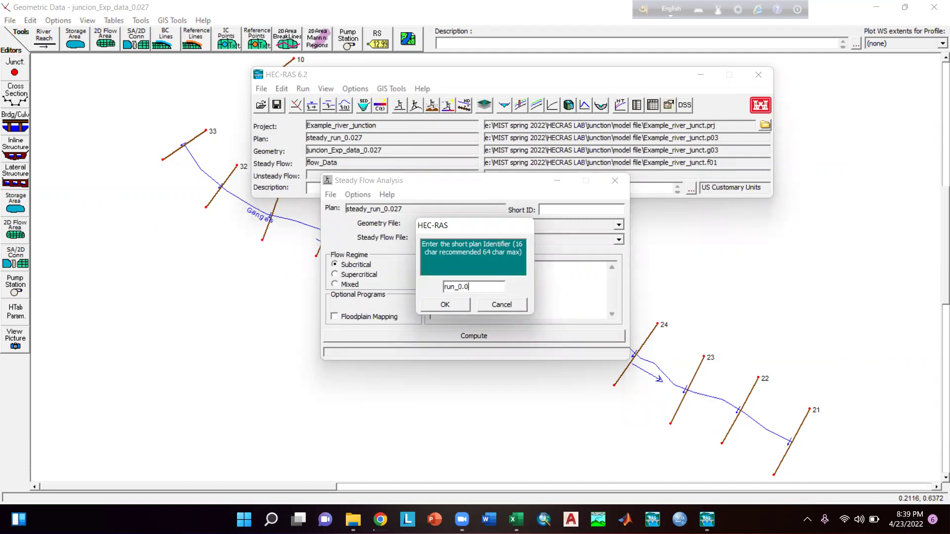
pyautogui.click(466, 304)
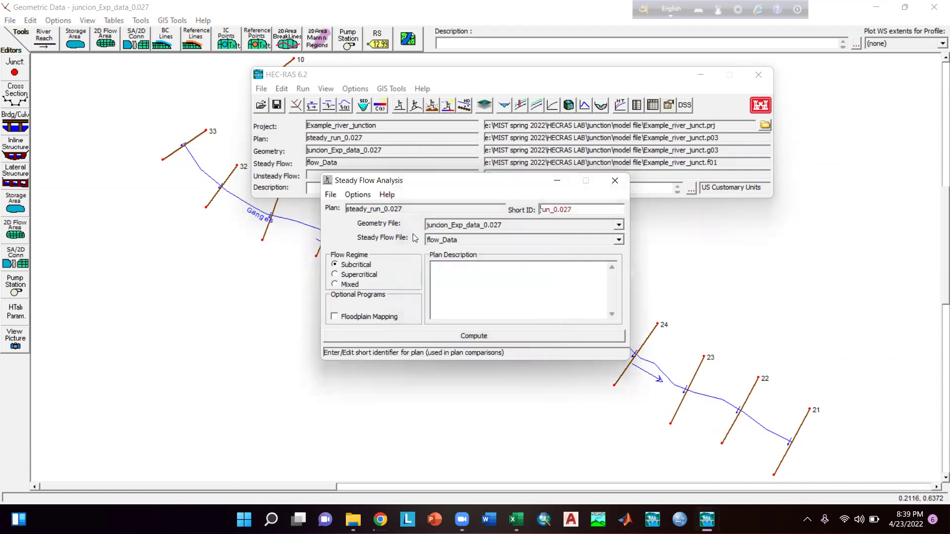
pyautogui.click(435, 337)
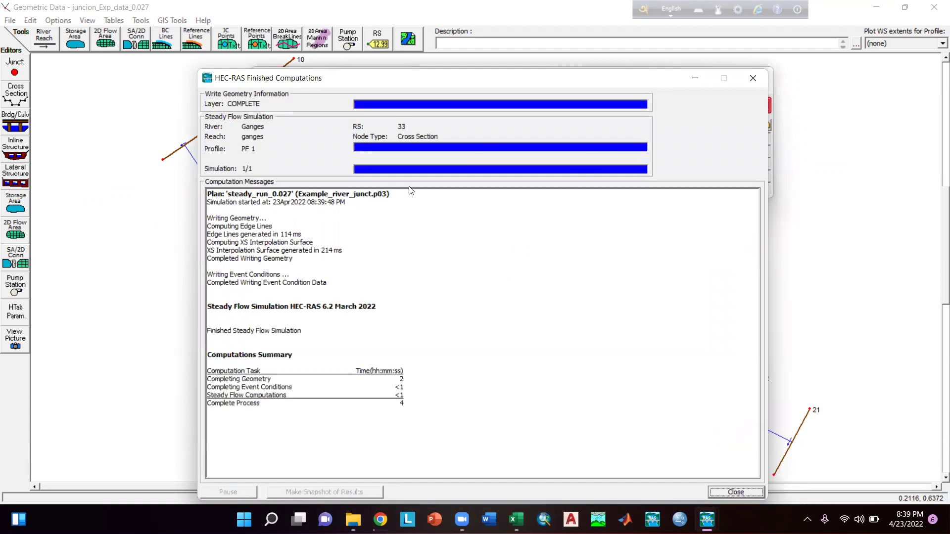
pyautogui.click(753, 78)
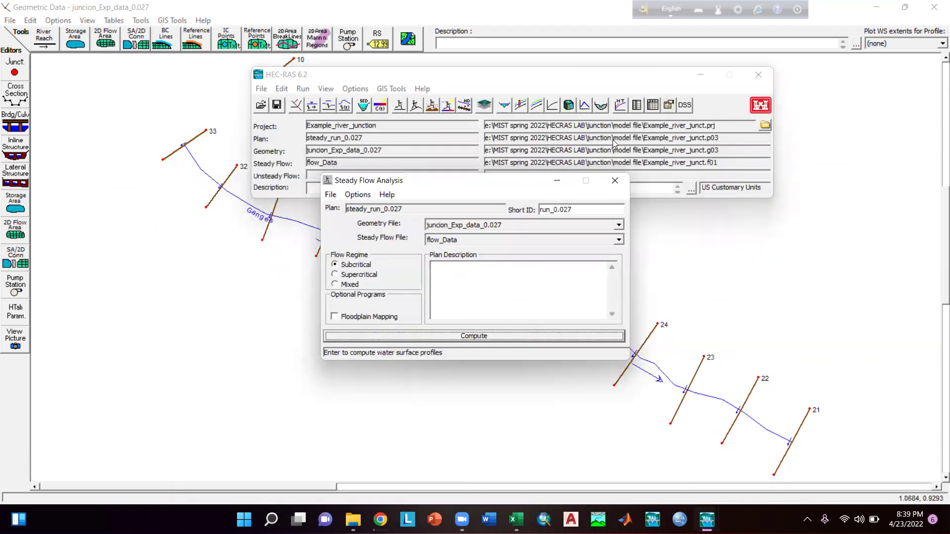
# Step: Close the old profile output tables and open a fresh one for plan run_0.027
pyautogui.click(649, 106)
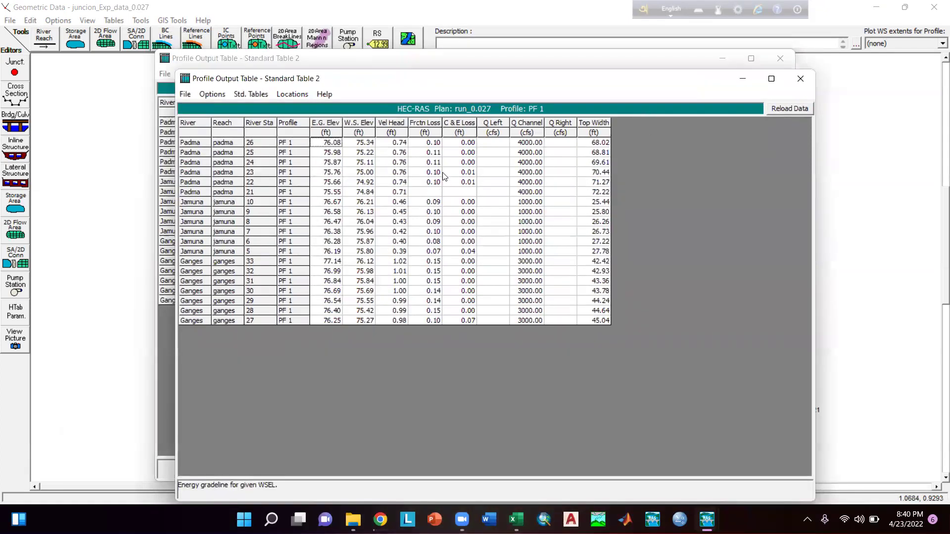
pyautogui.click(801, 78)
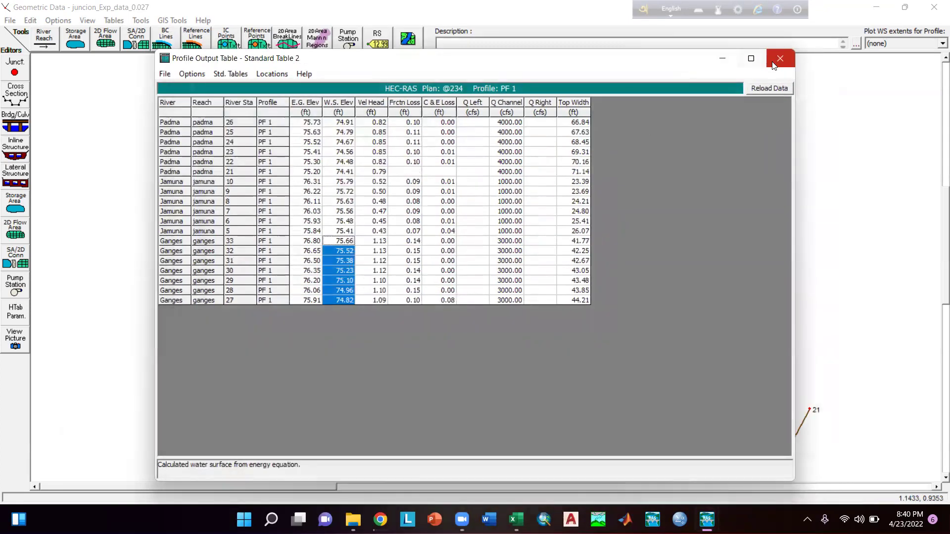
pyautogui.click(775, 65)
pyautogui.click(653, 105)
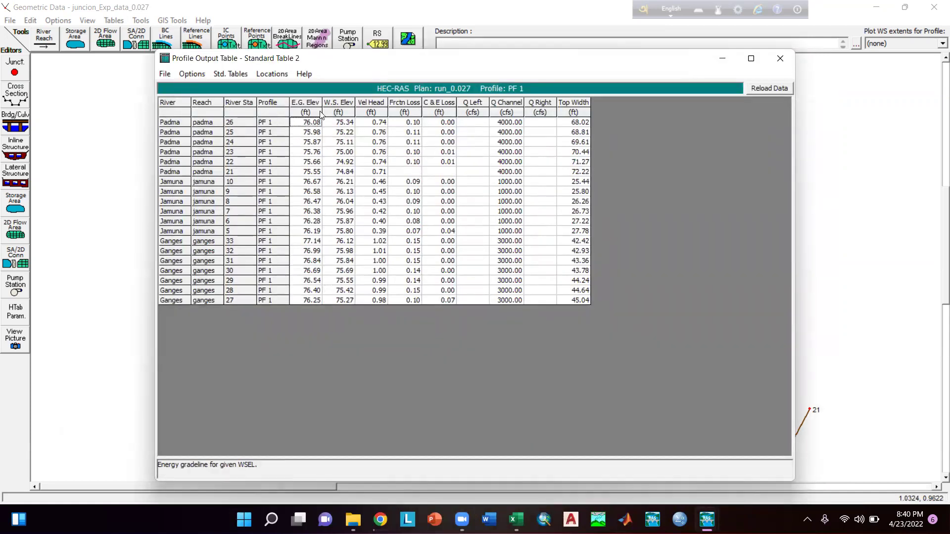
# Step: Copy the W.S. Elev values of Padma stations 26 to 21 from the run_0.027 output table into Excel cells E18:E23
pyautogui.click(339, 108)
pyautogui.click(340, 124)
pyautogui.moveTo(340, 125); pyautogui.dragTo(345, 161)
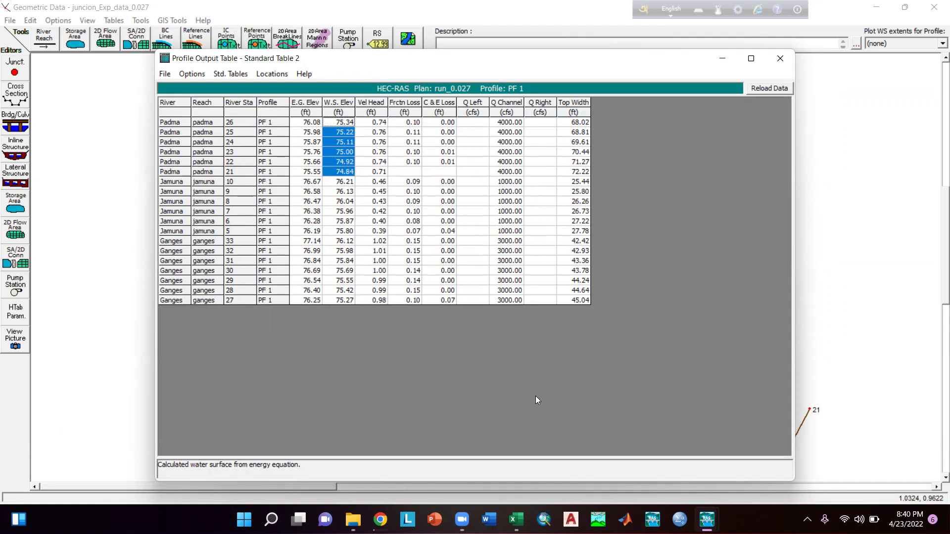
pyautogui.moveTo(514, 520)
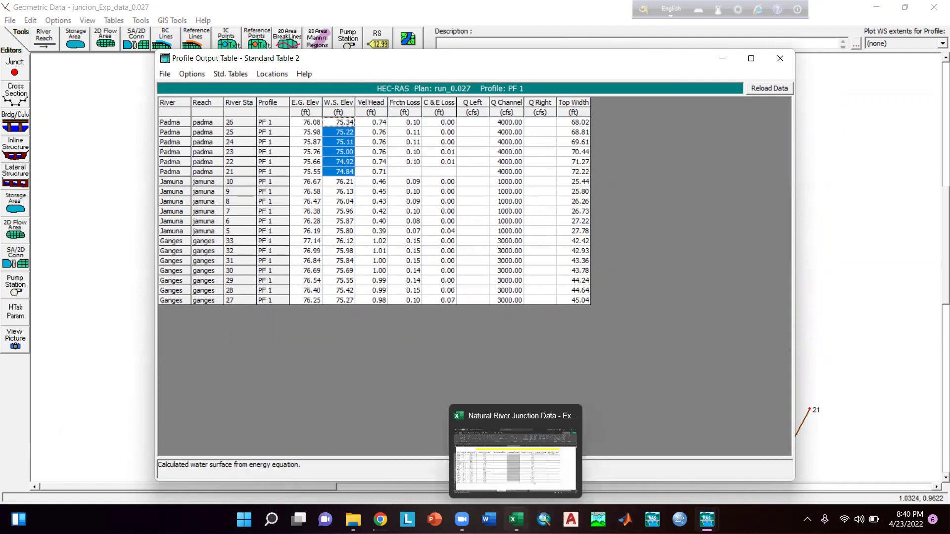
pyautogui.click(520, 483)
pyautogui.click(445, 251)
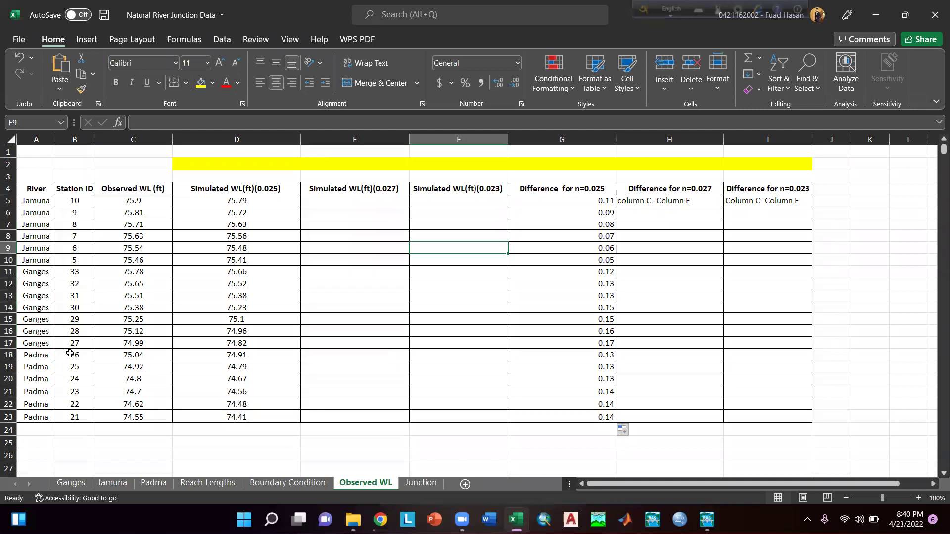
pyautogui.moveTo(316, 355); pyautogui.dragTo(341, 417)
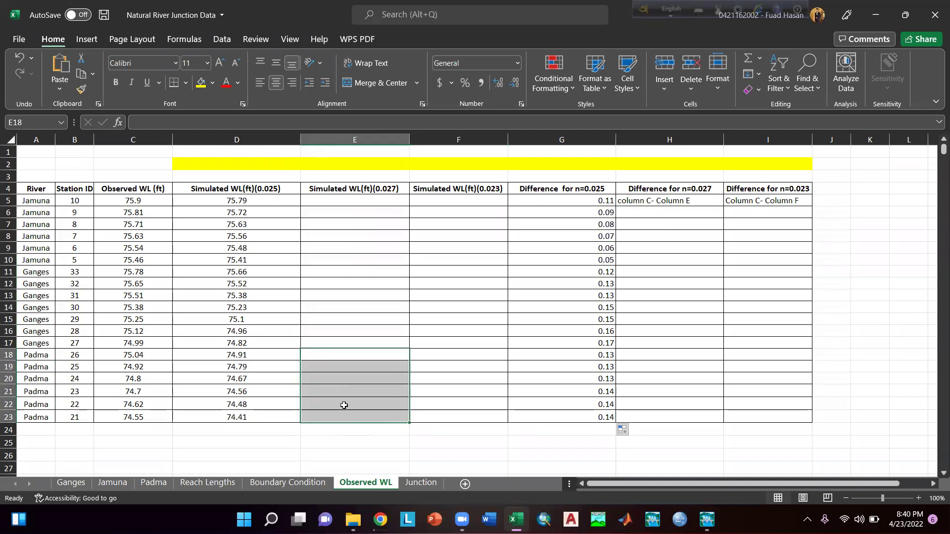
pyautogui.write('75.34 75.22 75.11 75 74.92 74.84')
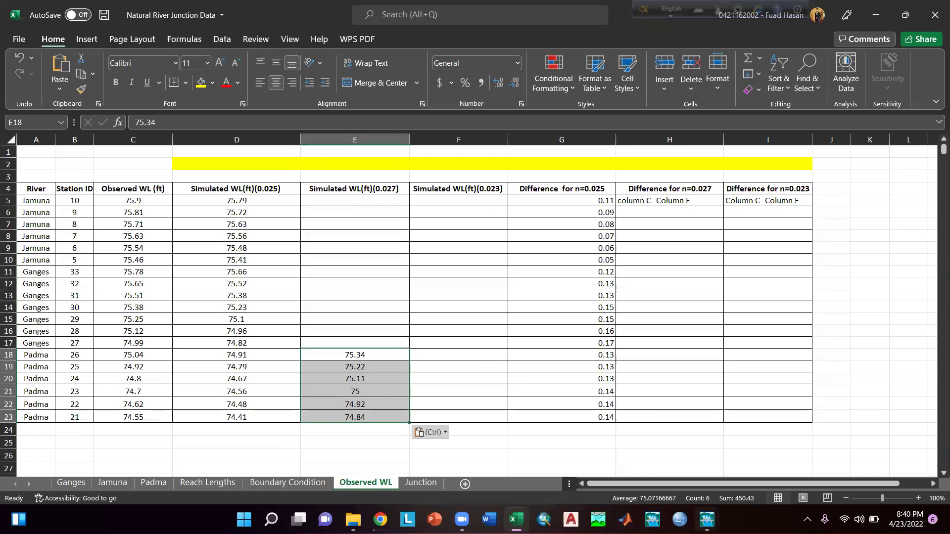
# Step: Copy the W.S. Elev values of Jamuna stations 10 to 5 from the HEC-RAS output table into Excel cells E5:E10
pyautogui.moveTo(707, 520)
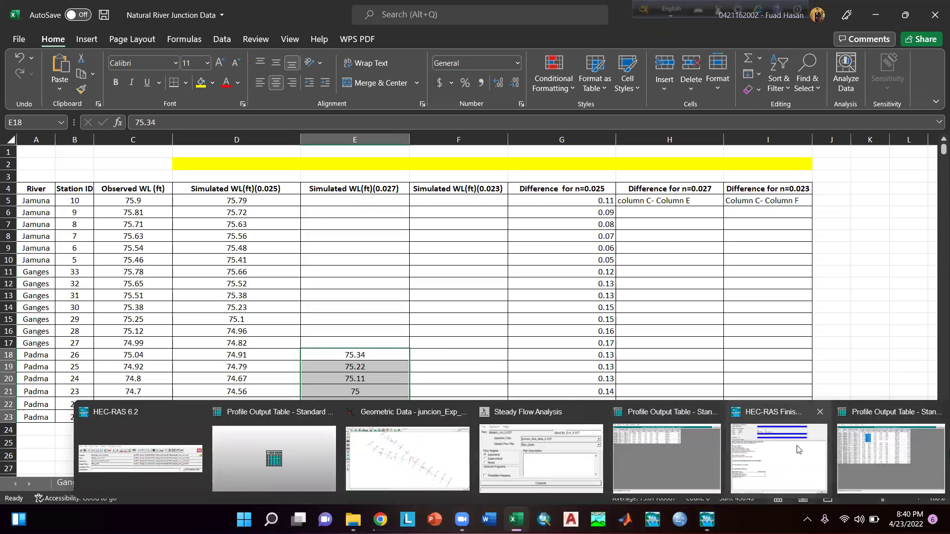
pyautogui.click(889, 457)
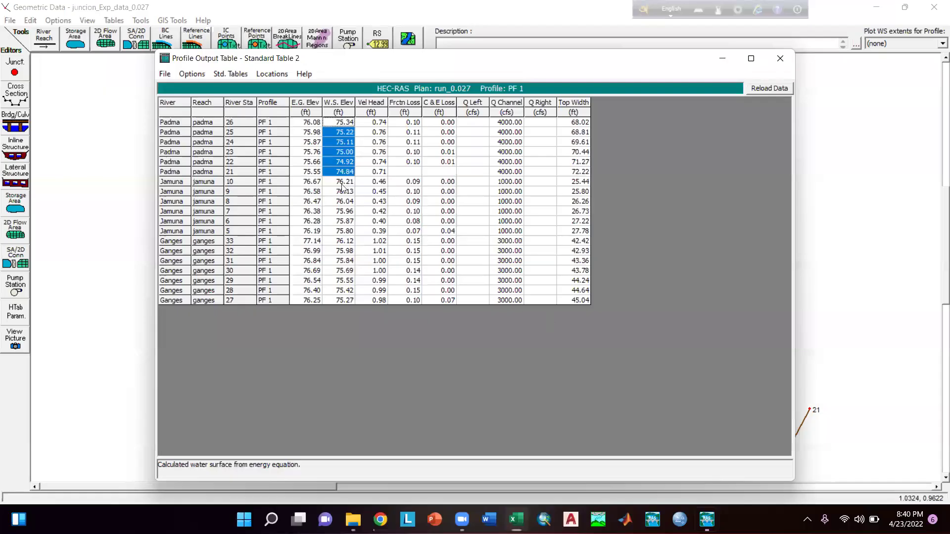
pyautogui.moveTo(344, 182); pyautogui.dragTo(342, 232)
pyautogui.hotkey('ctrl', 'c')
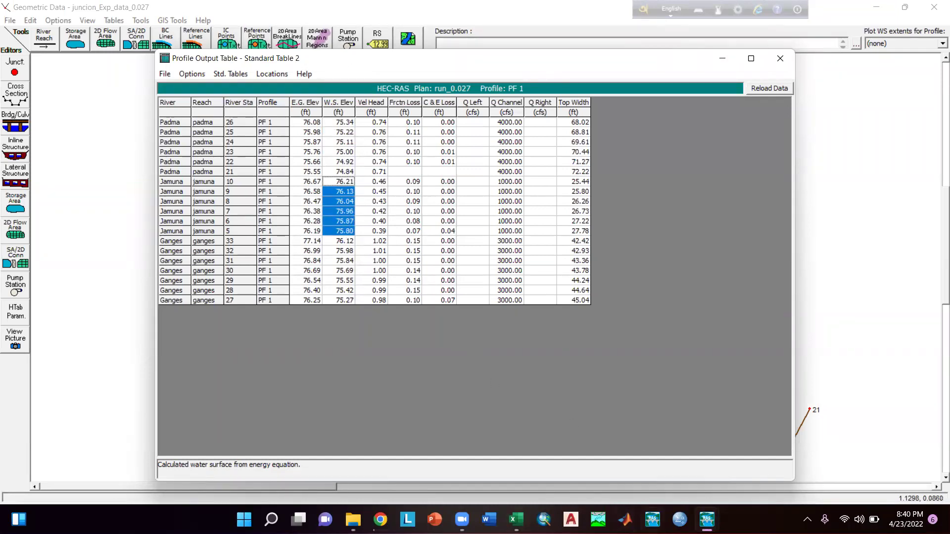
pyautogui.moveTo(513, 520)
pyautogui.click(534, 471)
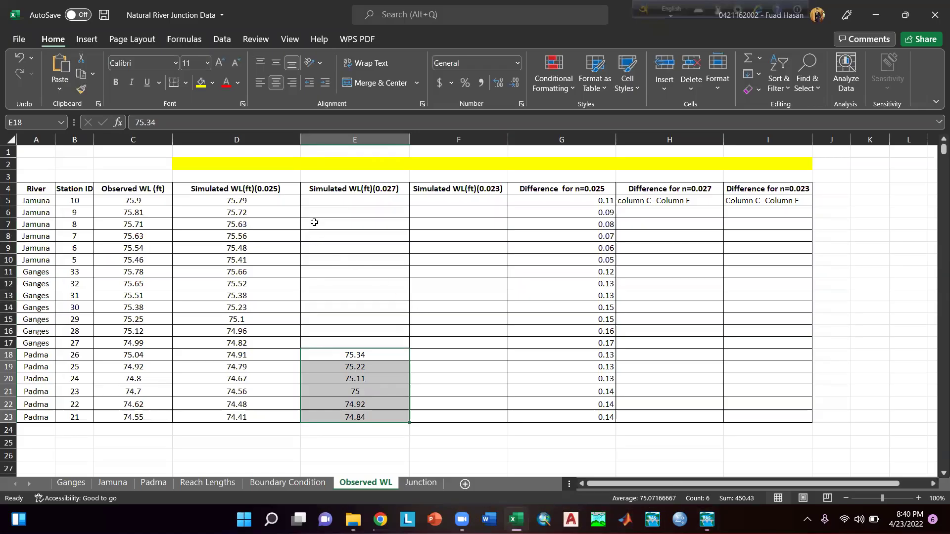
pyautogui.moveTo(325, 205); pyautogui.dragTo(333, 259)
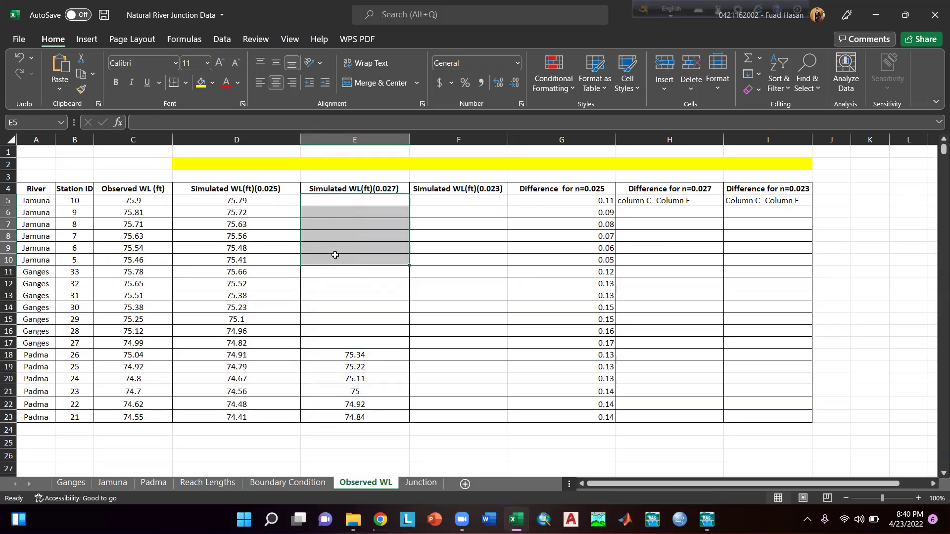
pyautogui.hotkey('ctrl', 'v')
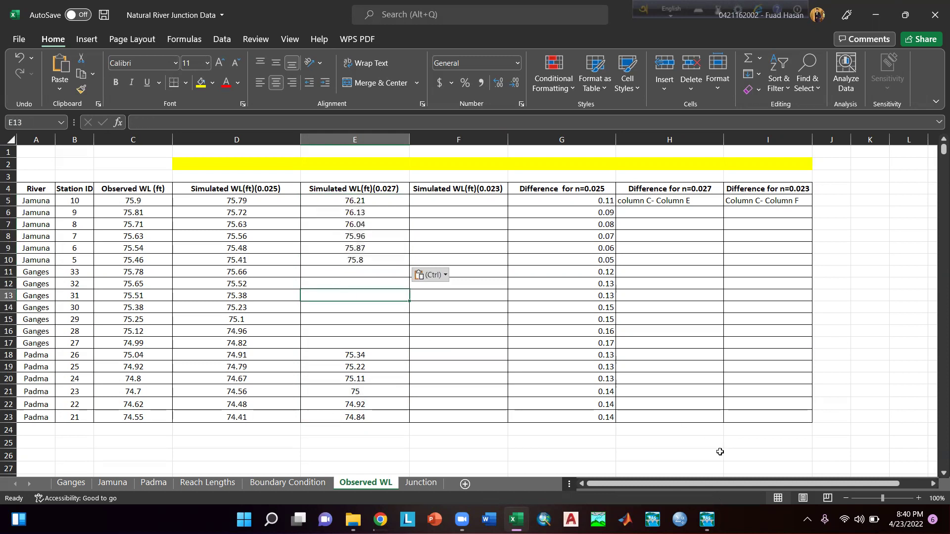
# Step: Copy the W.S. Elev values of Ganges stations 33 to 27 from the HEC-RAS output table into Excel cells E11:E17
pyautogui.moveTo(707, 519)
pyautogui.click(886, 445)
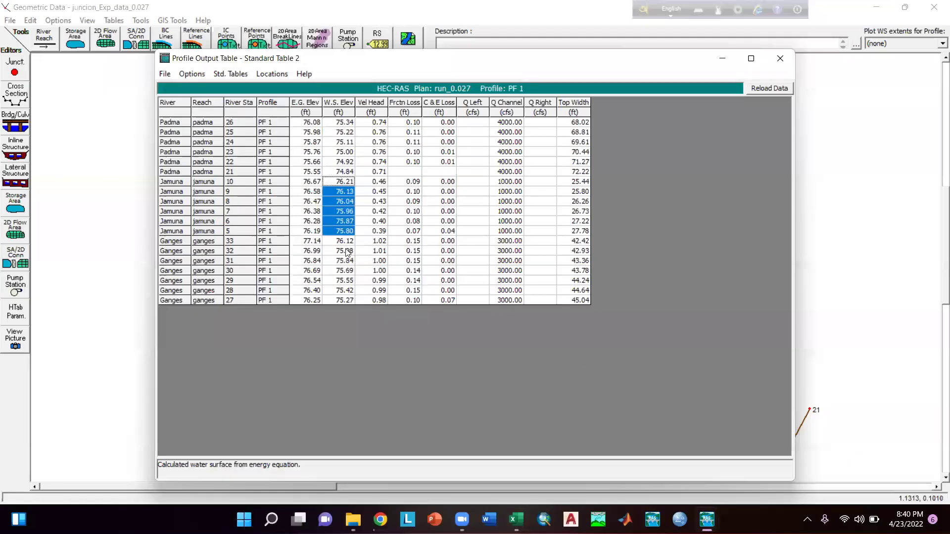
pyautogui.moveTo(338, 241); pyautogui.dragTo(335, 303)
pyautogui.hotkey('ctrl', 'c')
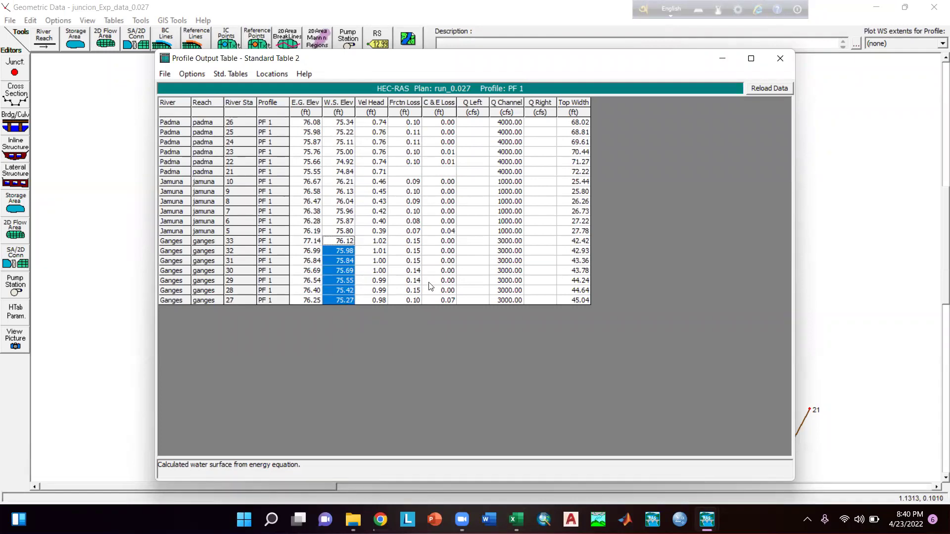
pyautogui.click(723, 58)
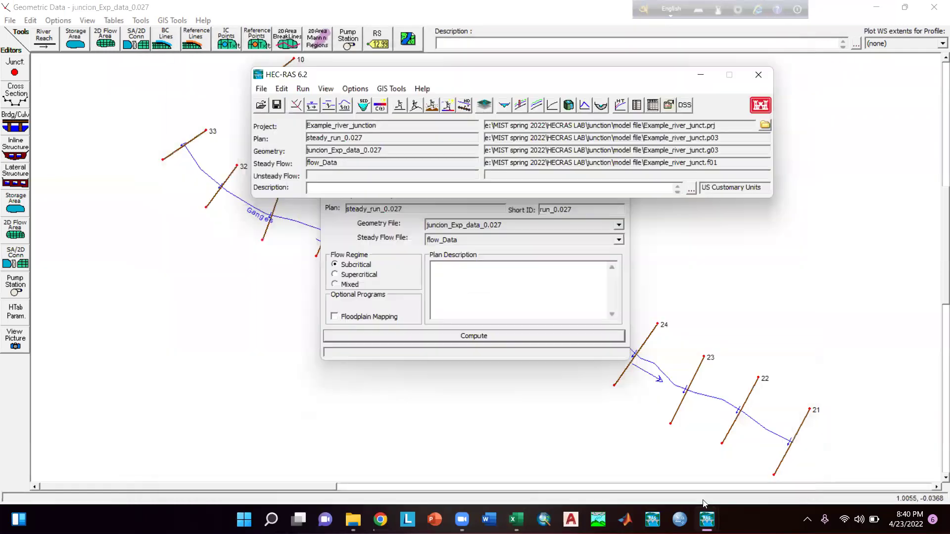
pyautogui.moveTo(515, 519)
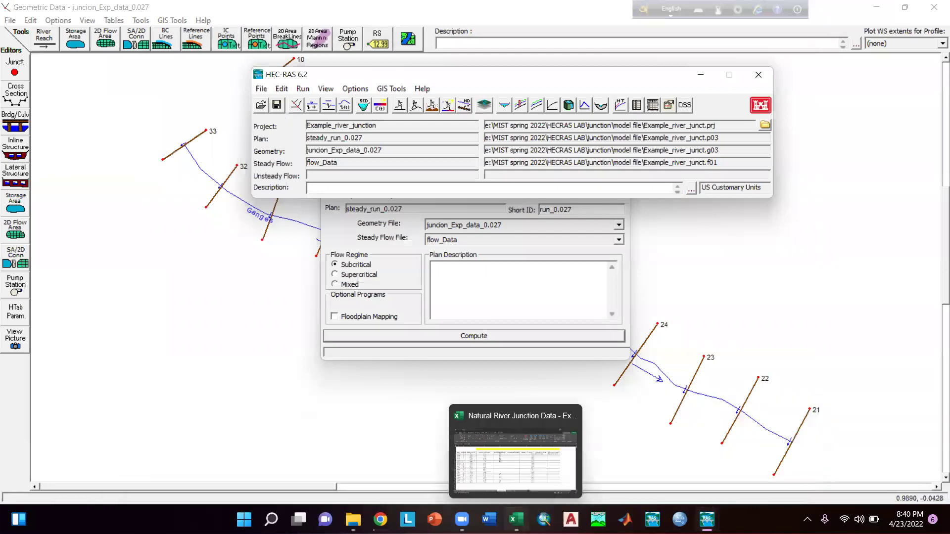
pyautogui.click(521, 480)
pyautogui.moveTo(371, 271); pyautogui.dragTo(367, 343)
pyautogui.hotkey('ctrl', 'v')
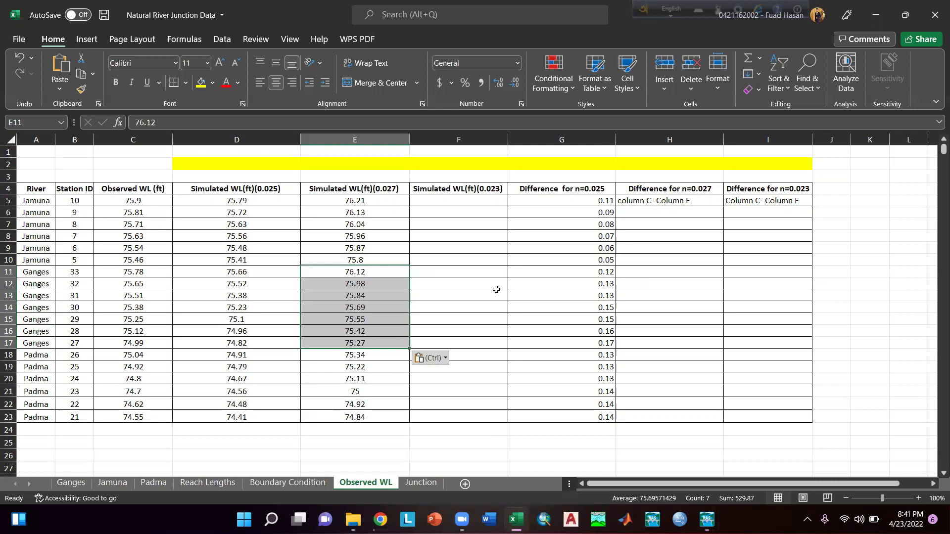
pyautogui.click(494, 293)
# Step: Replace the note in H5 with the formula =C5-E5 and fill it down through H23
pyautogui.click(666, 204)
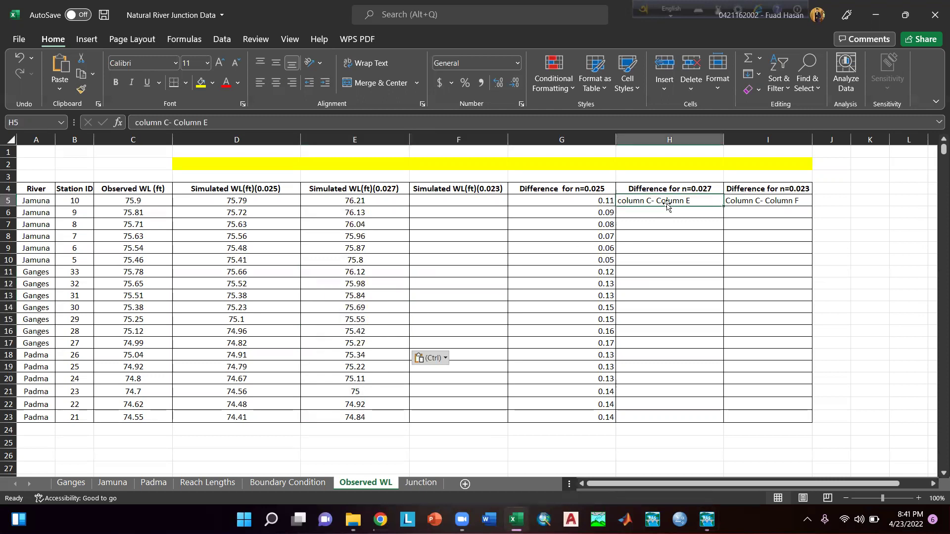
pyautogui.press('Delete')
pyautogui.write('=')
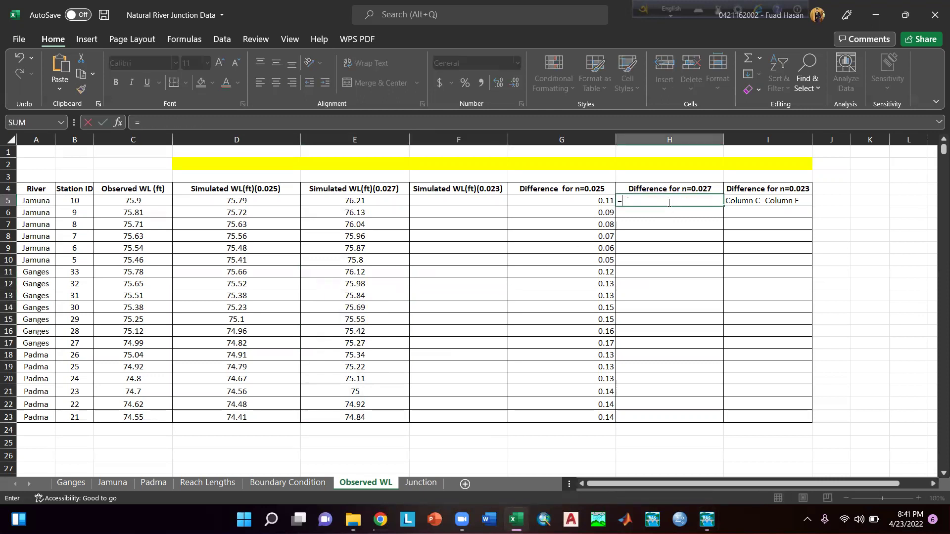
pyautogui.click(136, 202)
pyautogui.write('-')
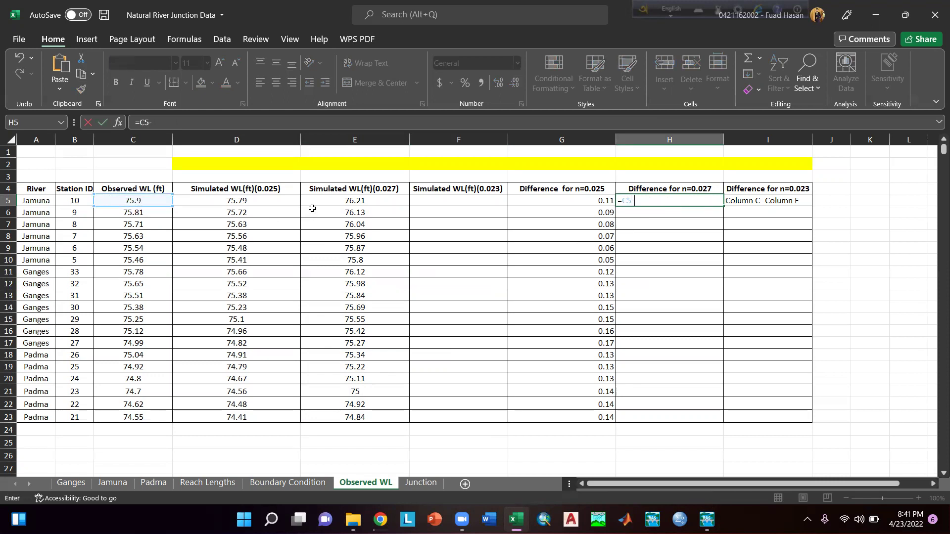
pyautogui.click(354, 202)
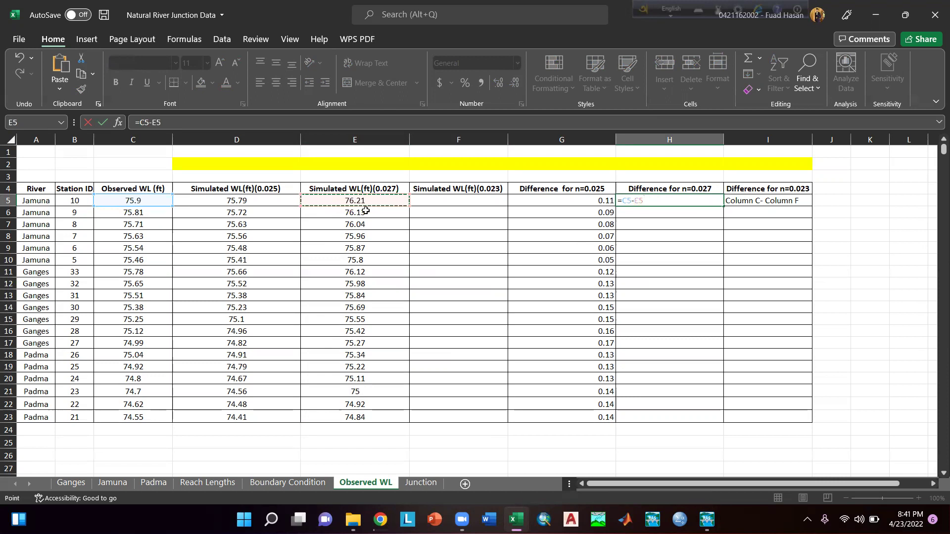
pyautogui.press('Return')
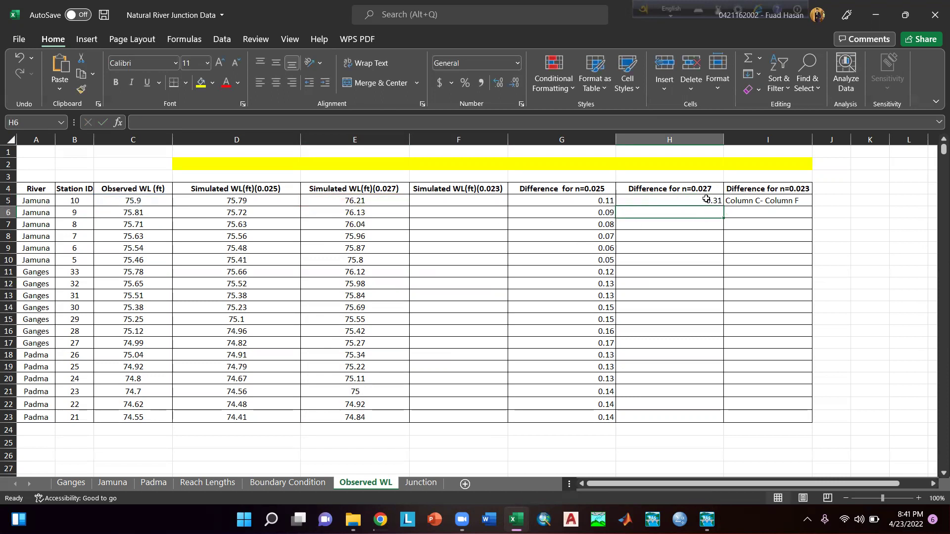
pyautogui.click(705, 199)
pyautogui.moveTo(722, 206); pyautogui.dragTo(710, 418)
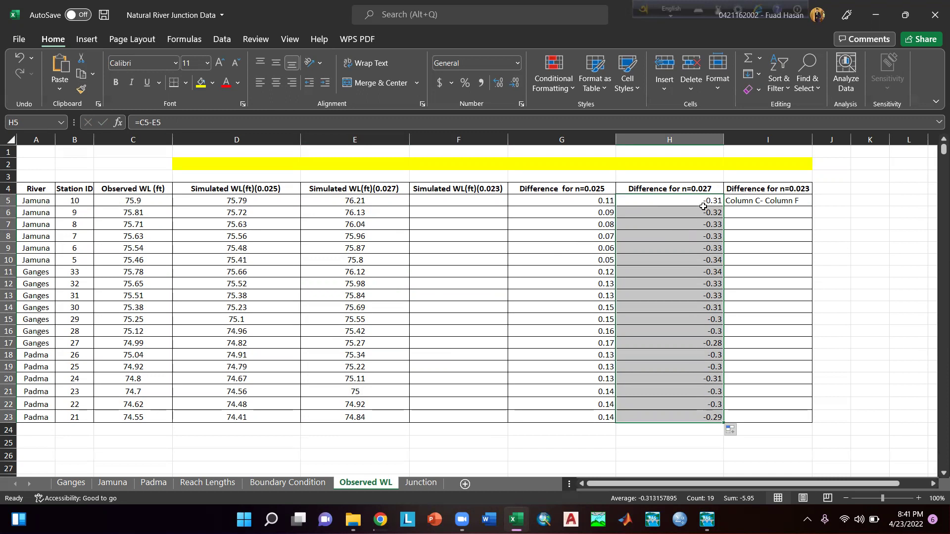
# Step: Examine the observed and simulated water levels alongside the n=0.027 differences, including the formula in H5
pyautogui.click(252, 202)
pyautogui.moveTo(254, 207); pyautogui.dragTo(257, 214)
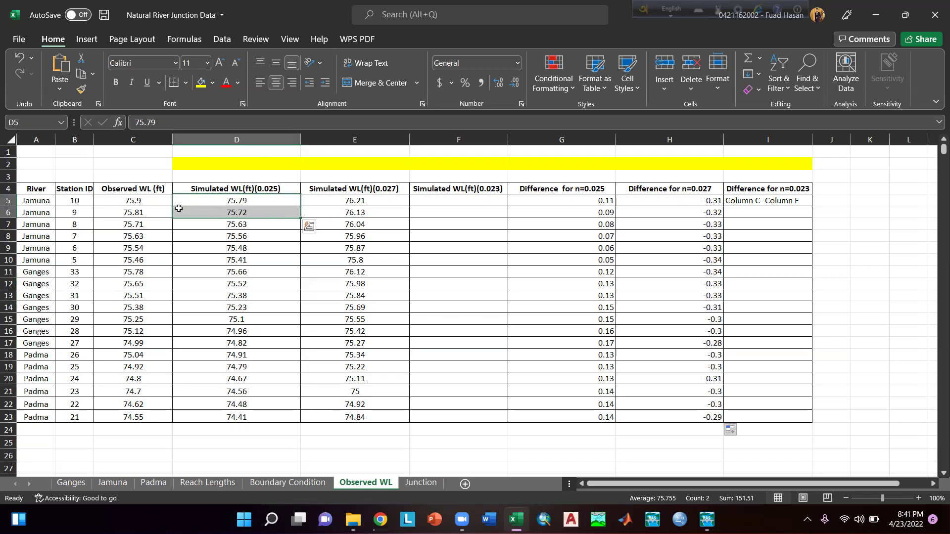
pyautogui.click(691, 204)
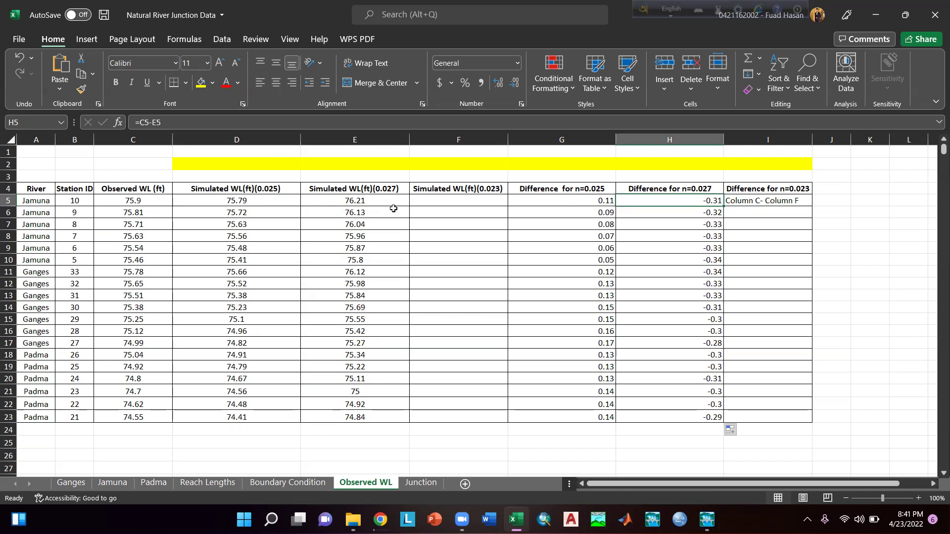
pyautogui.doubleClick(703, 201)
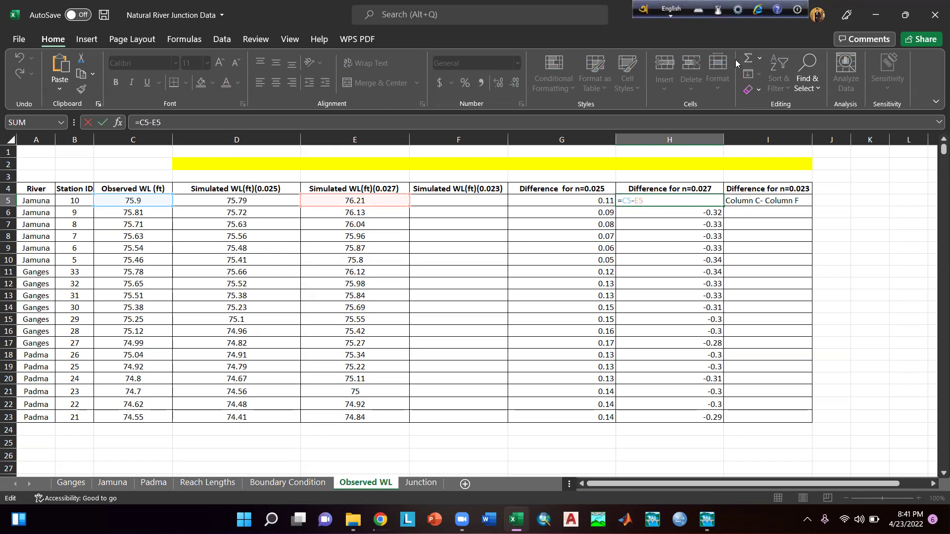
pyautogui.press('Escape')
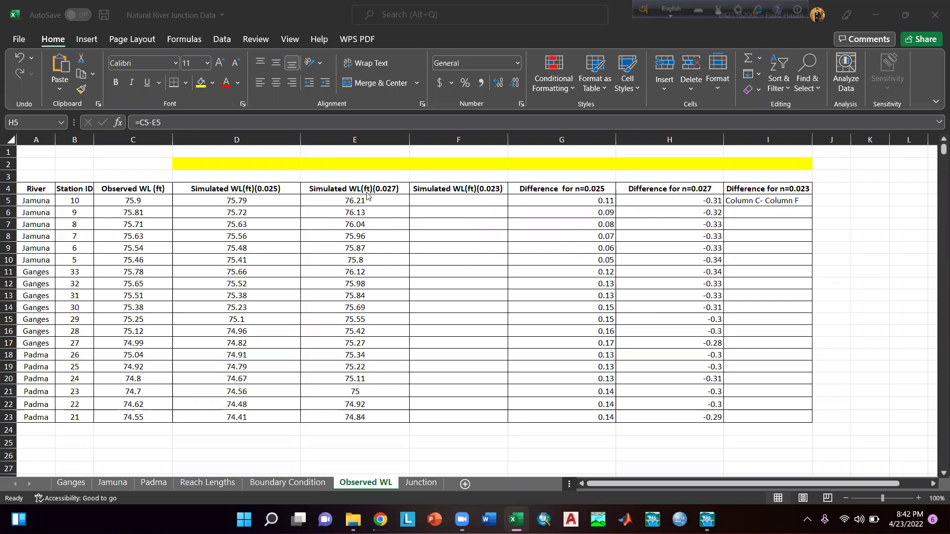
pyautogui.moveTo(360, 201); pyautogui.dragTo(366, 417)
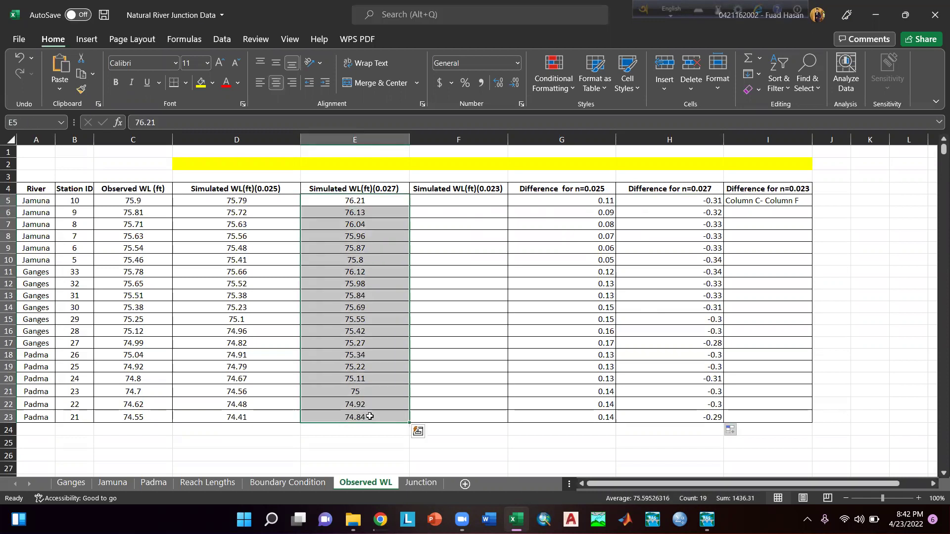
pyautogui.moveTo(151, 202); pyautogui.dragTo(144, 418)
pyautogui.moveTo(677, 200); pyautogui.dragTo(700, 420)
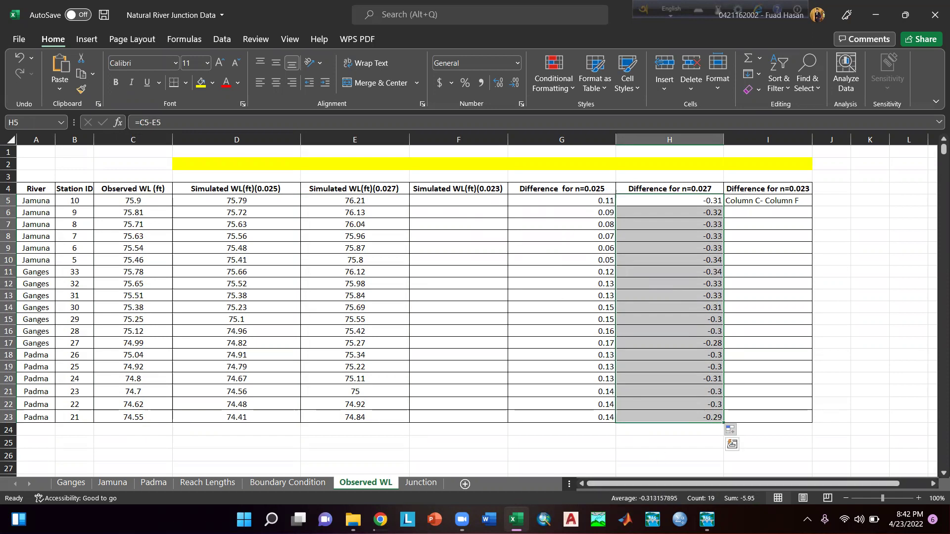
# Step: Switch to the HEC-RAS geometric data and view the Manning's n values of the Padma reach, leaving them unedited
pyautogui.click(707, 519)
pyautogui.click(352, 452)
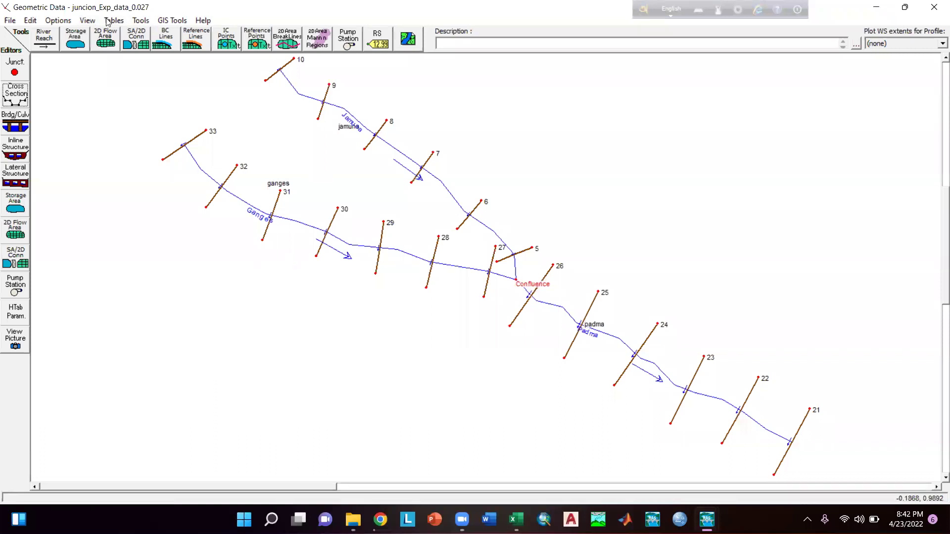
pyautogui.click(62, 20)
pyautogui.moveTo(114, 20)
pyautogui.click(169, 34)
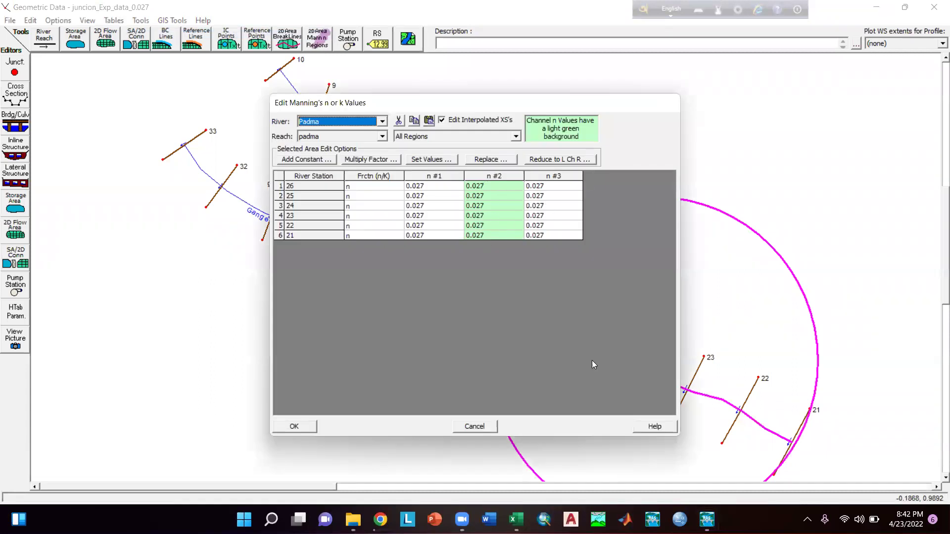
pyautogui.click(476, 427)
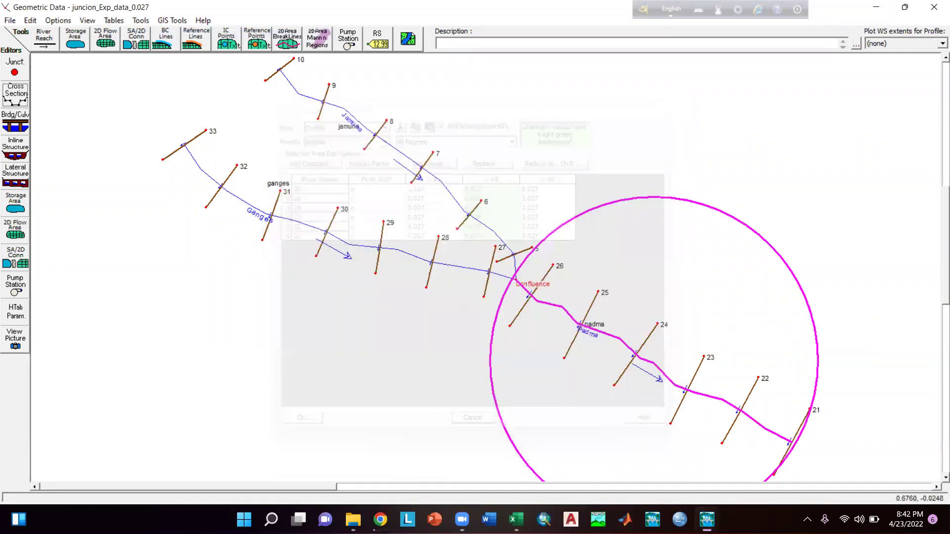
# Step: Return to Excel and review the simulated water level and difference columns for n=0.023
pyautogui.moveTo(515, 520)
pyautogui.click(515, 460)
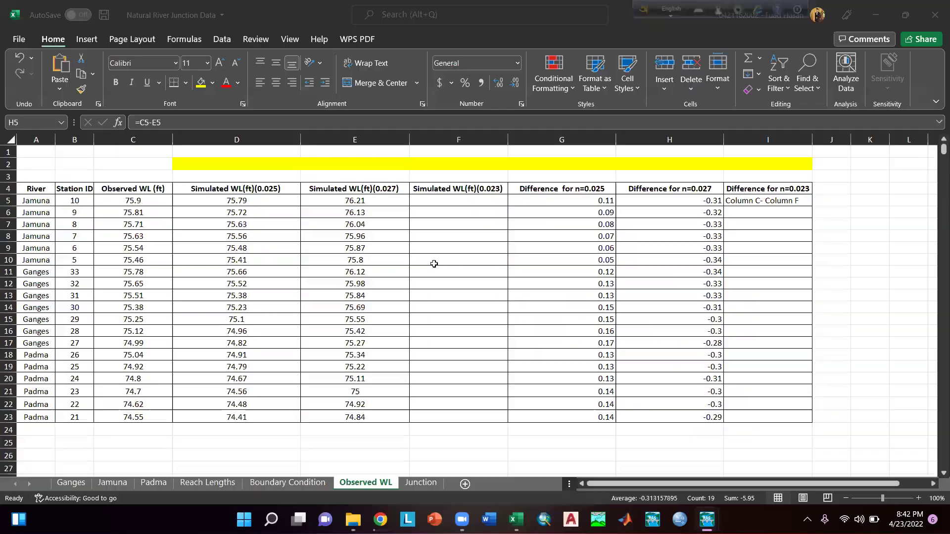
pyautogui.moveTo(452, 192); pyautogui.dragTo(457, 417)
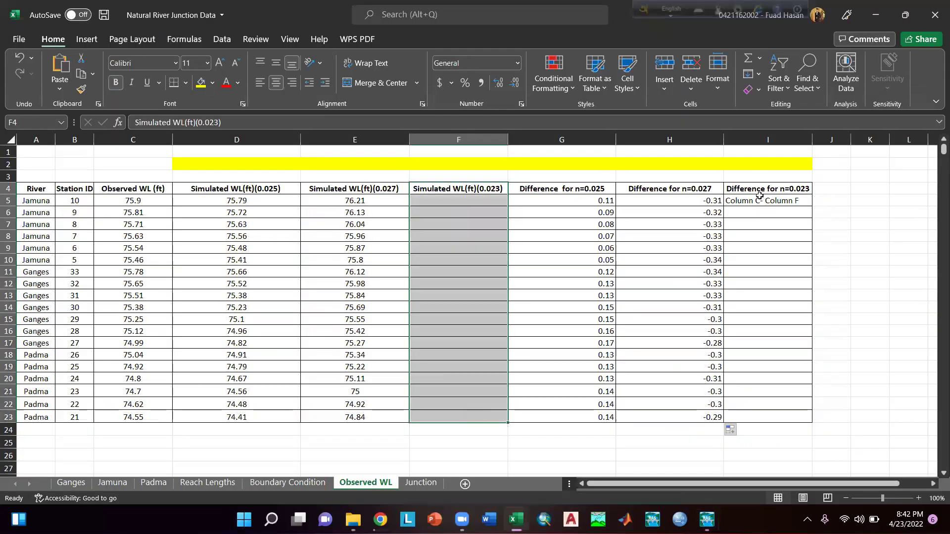
pyautogui.click(760, 212)
pyautogui.click(770, 272)
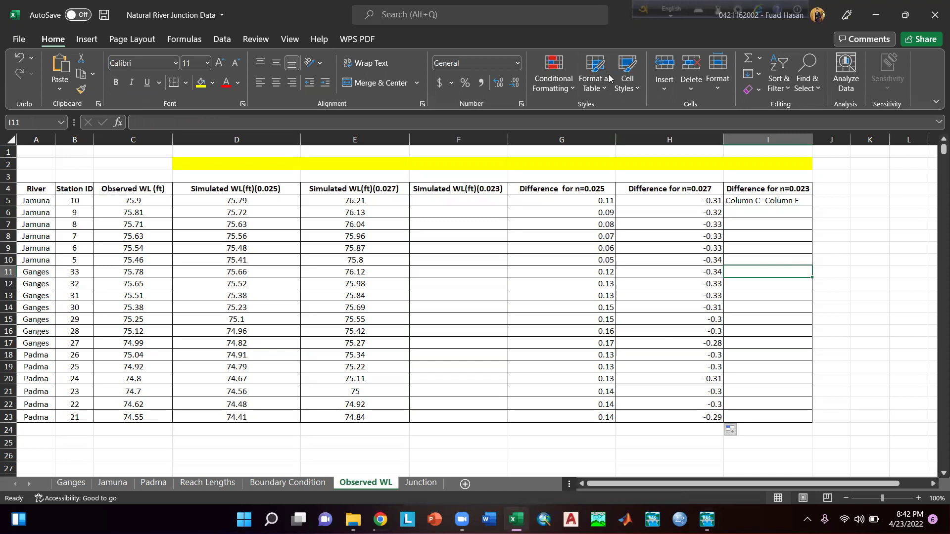